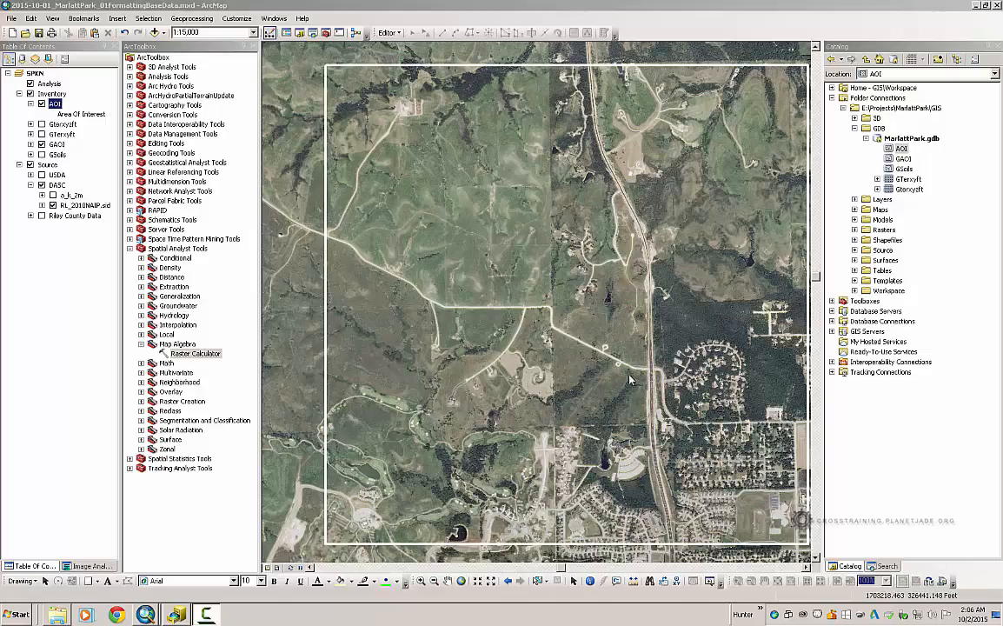
Step: Turn on the Riley County Data group, expand it and hide its point layers from cemeteries through water
scroll(582, 356, "down", 4)
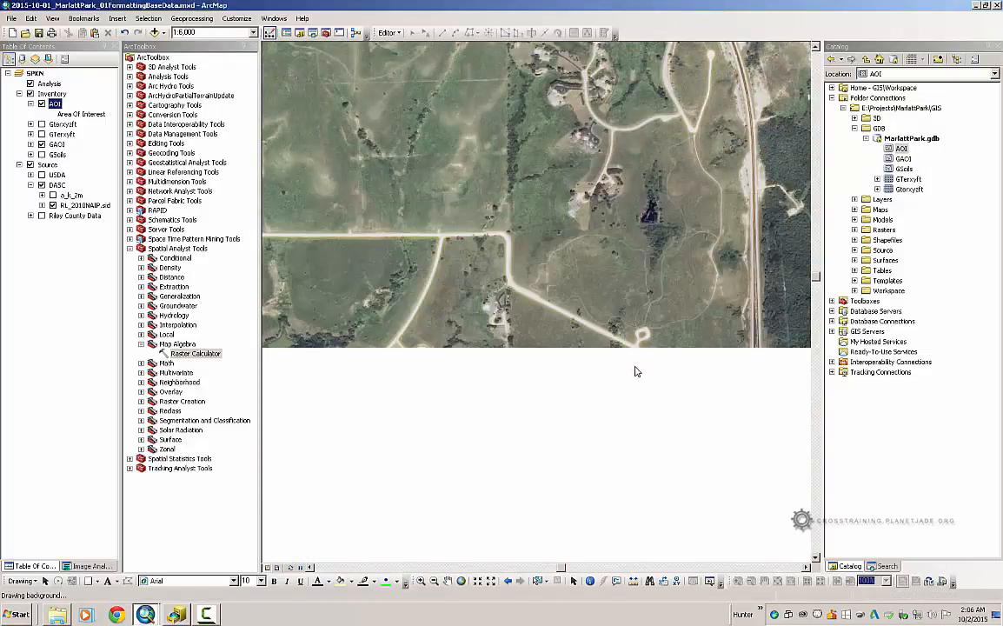
left_click_drag(637, 368, 541, 364)
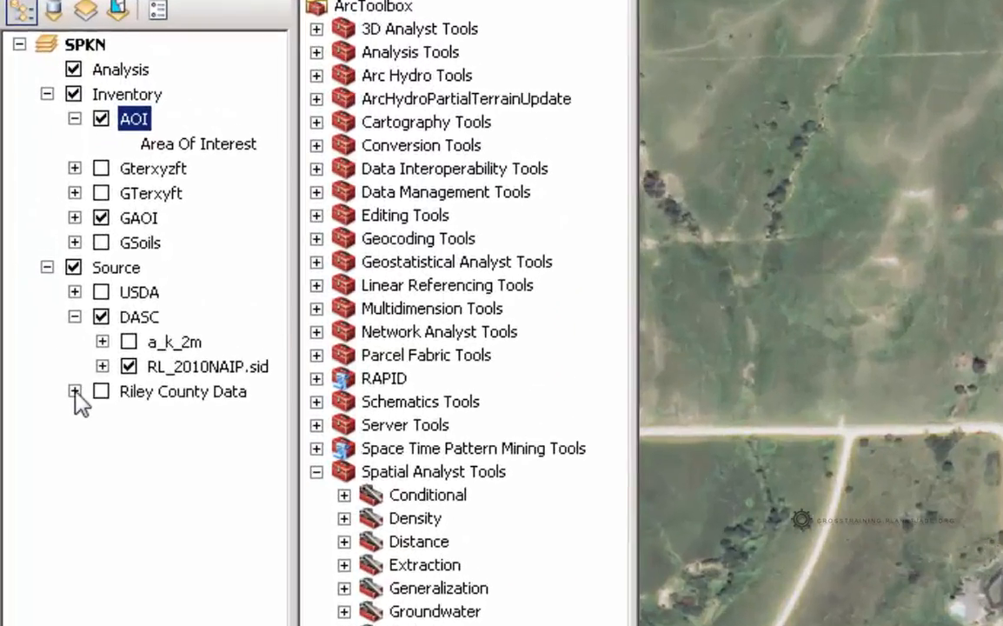
left_click(31, 215)
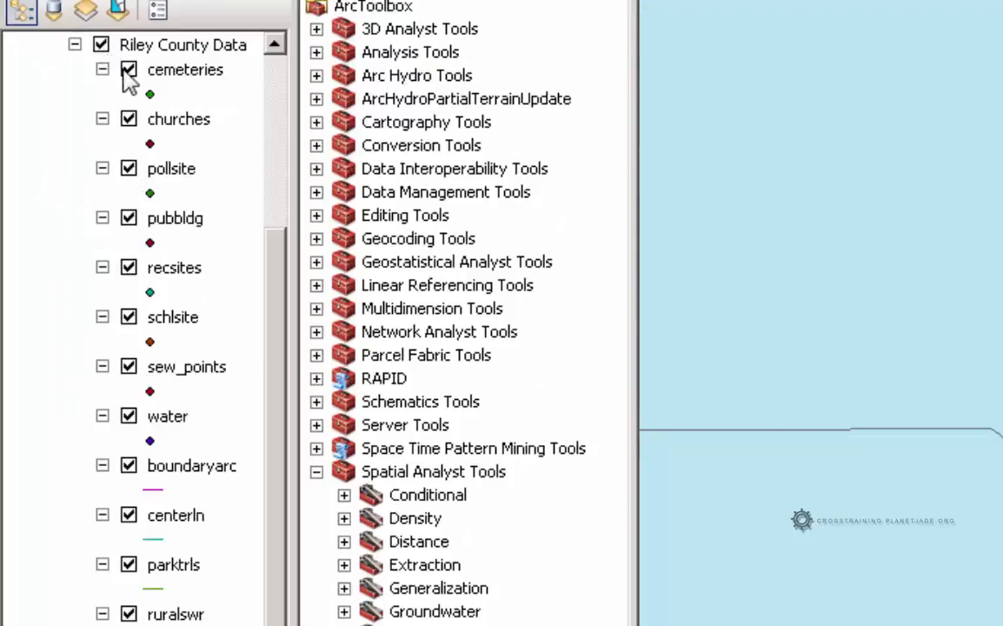
left_click(129, 69)
left_click(129, 119)
left_click(128, 168)
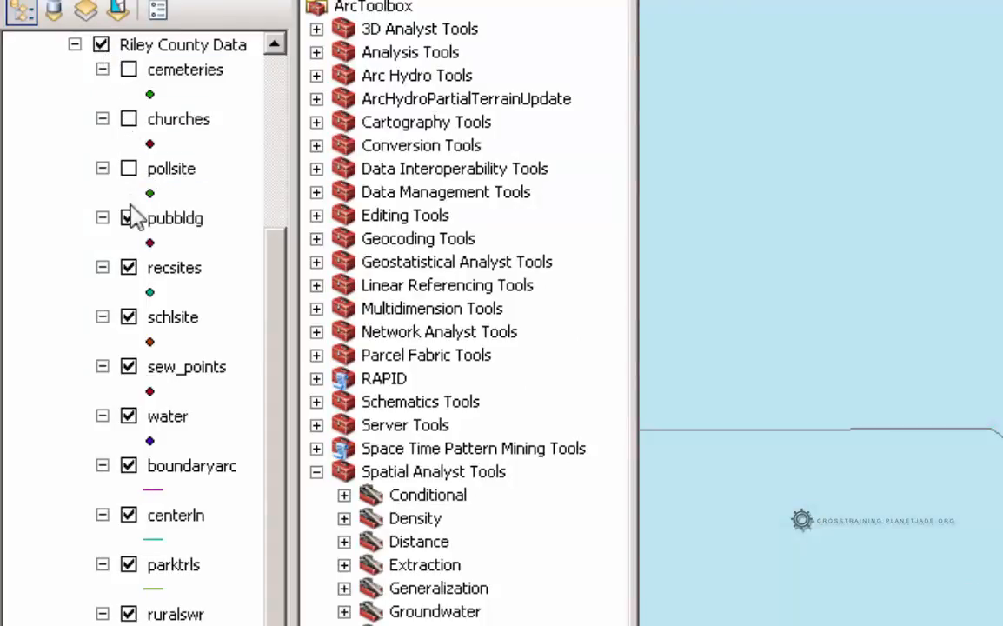
left_click(129, 218)
left_click(128, 268)
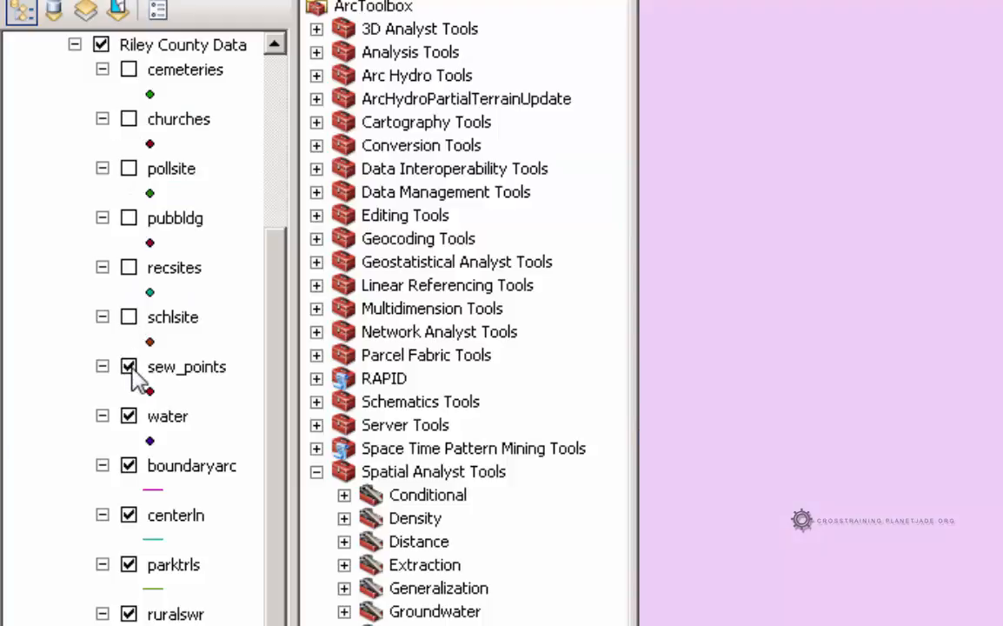
left_click(128, 366)
left_click(129, 417)
Step: Hide the Riley County line layers from boundaryarc through wtrlines, including centerln, parktrls, ruralswr, rwtrarc, s_bfe, s_hydroarc and sewlines
left_click(129, 466)
left_click(128, 515)
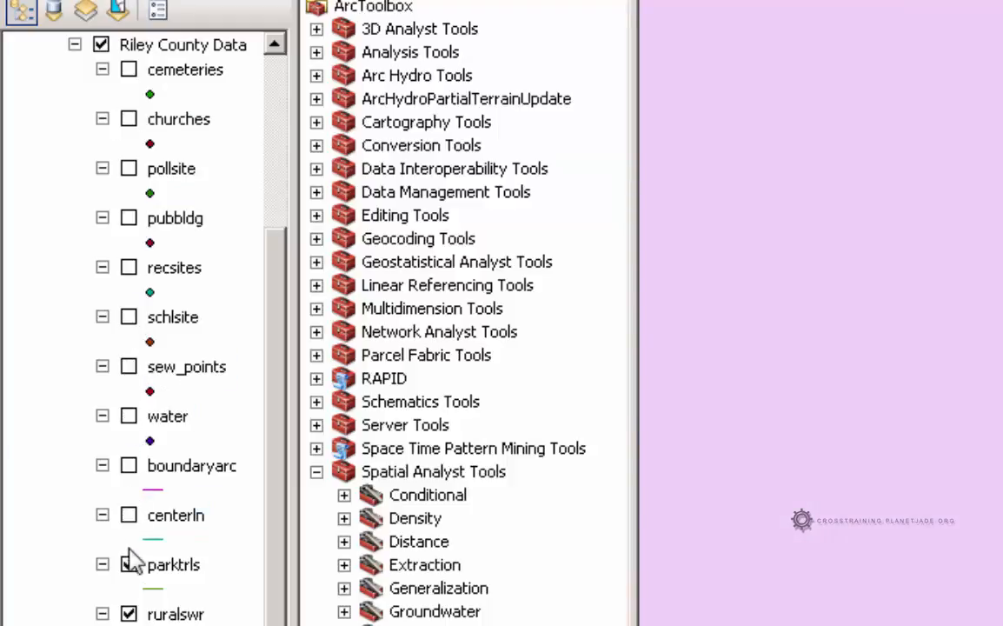
scroll(131, 517, "down", 2)
left_click(128, 465)
scroll(129, 475, "down", 6)
left_click(129, 217)
scroll(129, 217, "down", 4)
left_click(128, 68)
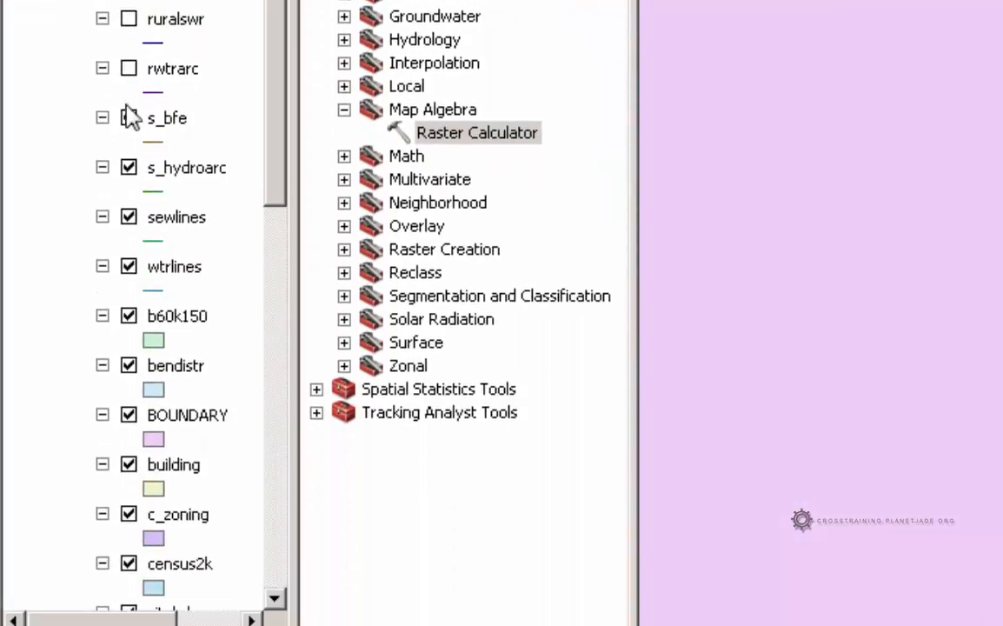
left_click(128, 118)
left_click(129, 168)
left_click(129, 217)
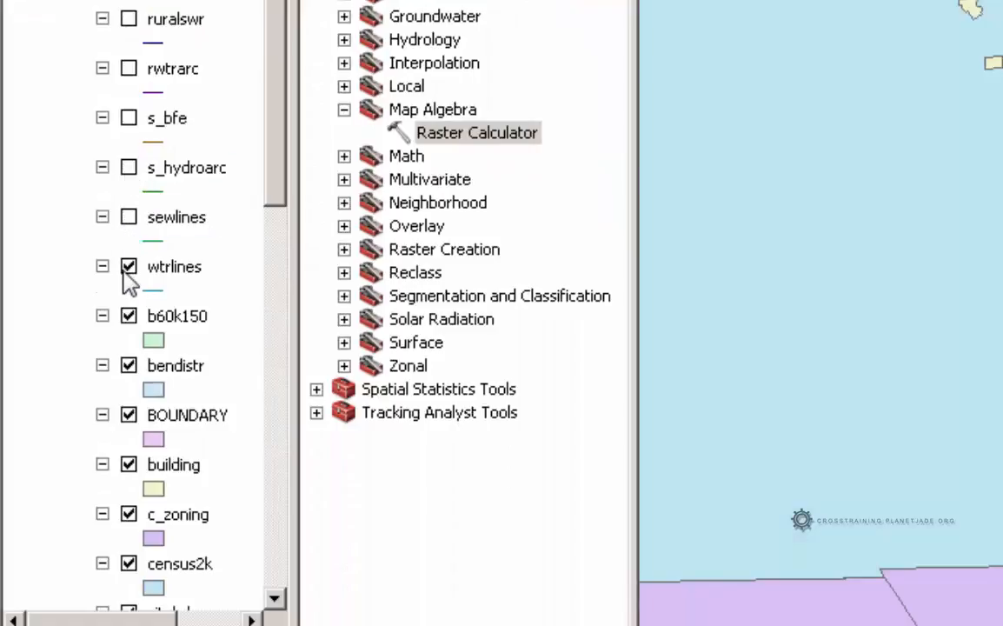
left_click(128, 267)
Step: Hide the polygon layers b60k150, bendistr, BOUNDARY, building and c_zoning
left_click(129, 316)
left_click(128, 366)
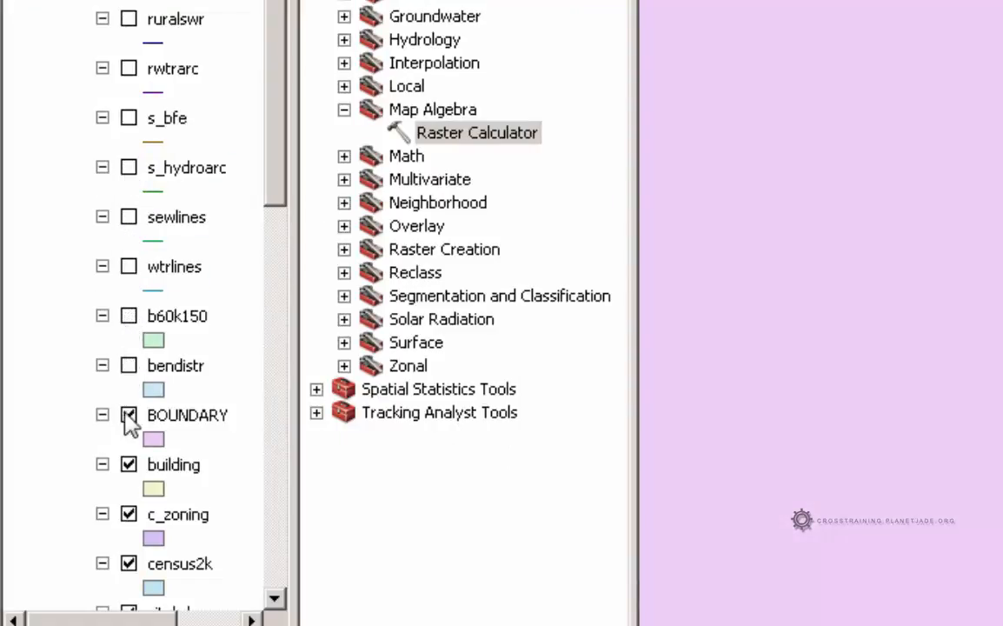
left_click(128, 415)
left_click(129, 465)
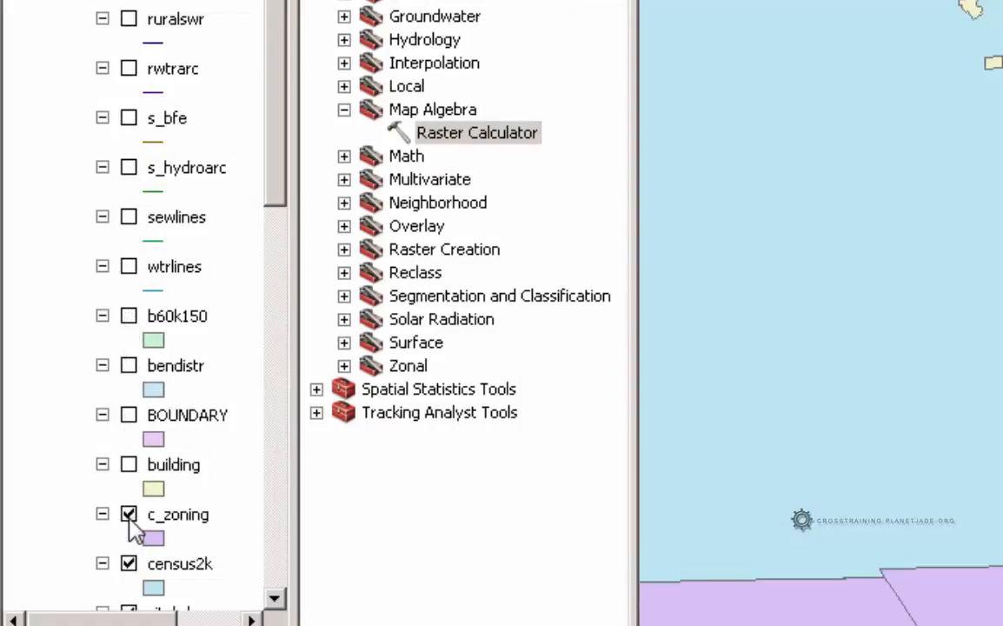
left_click(129, 515)
Step: Hide the polygon layers Manhattan_Parcels_march2009, h2odist, ftrileybdy, exmuapb, citybds and census2k
scroll(235, 339, "down", 1)
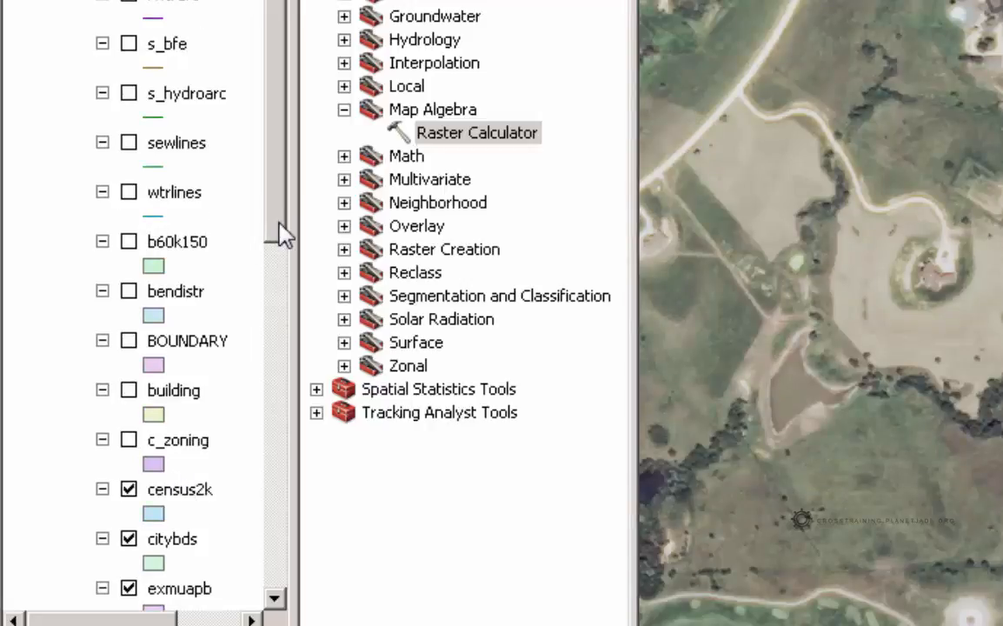
scroll(273, 314, "down", 6)
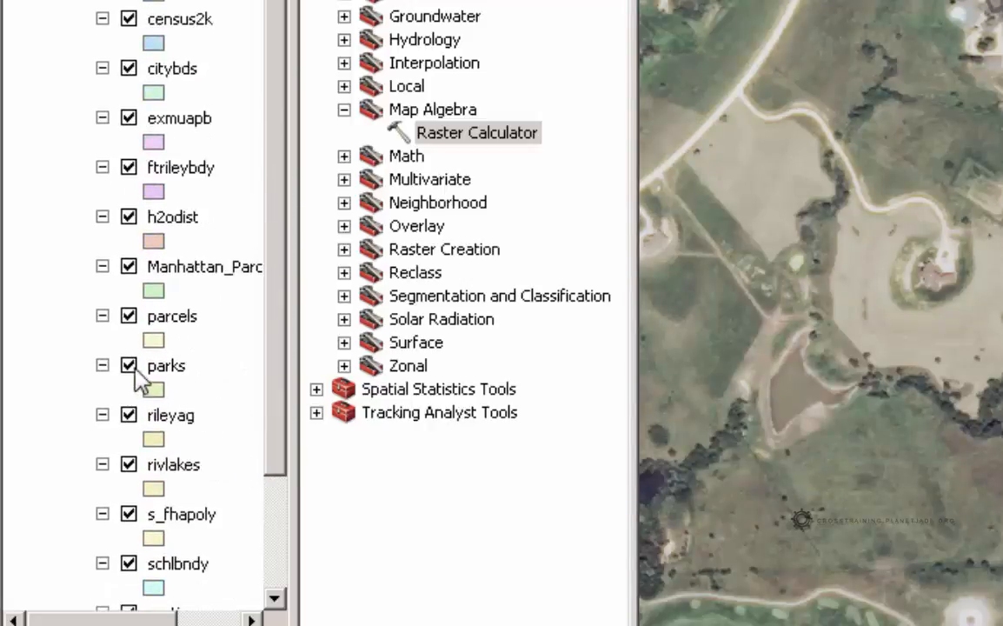
left_click(129, 317)
left_click(129, 316)
left_click(128, 267)
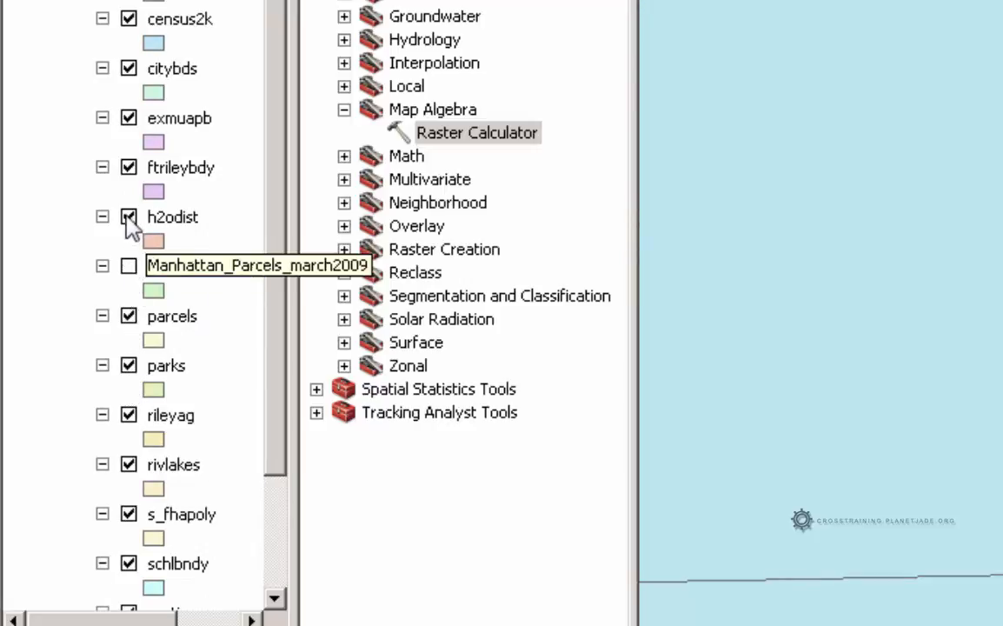
left_click(129, 217)
left_click(129, 168)
left_click(129, 118)
left_click(129, 68)
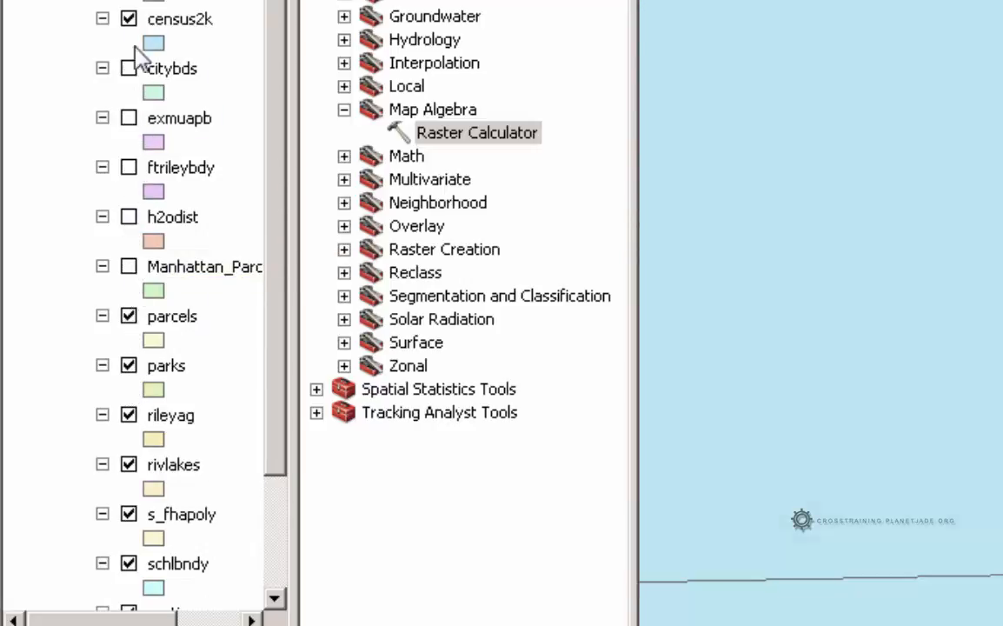
left_click(129, 19)
Step: Hide the remaining polygon layers below parcels: parks, rileyag, rivlakes, s_fhapoly, schlbndy, sections, subplat, votedist and zoning
left_click(129, 366)
left_click(128, 416)
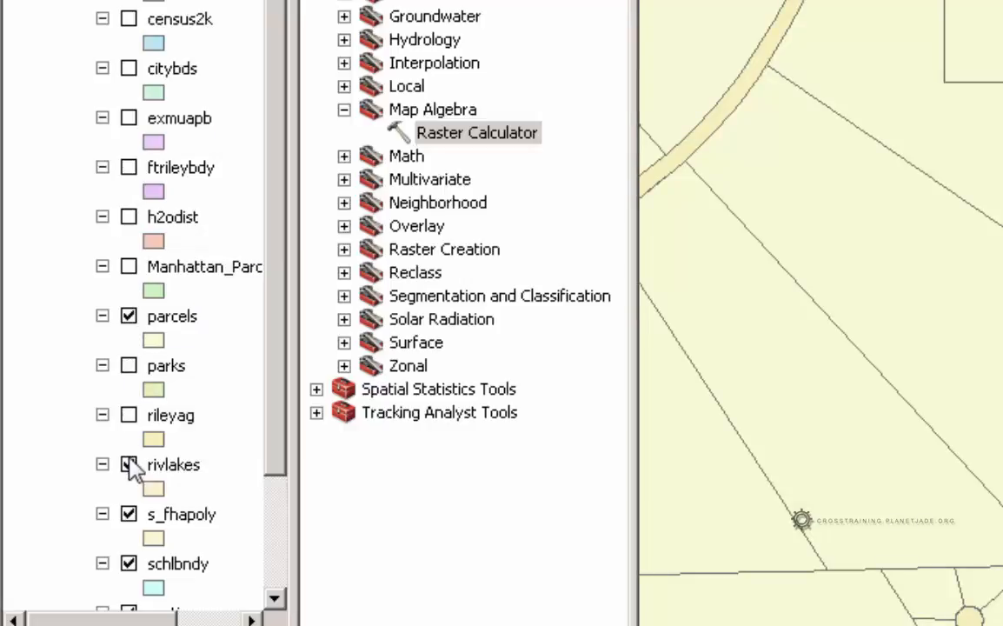
left_click(129, 464)
left_click(128, 515)
left_click(129, 564)
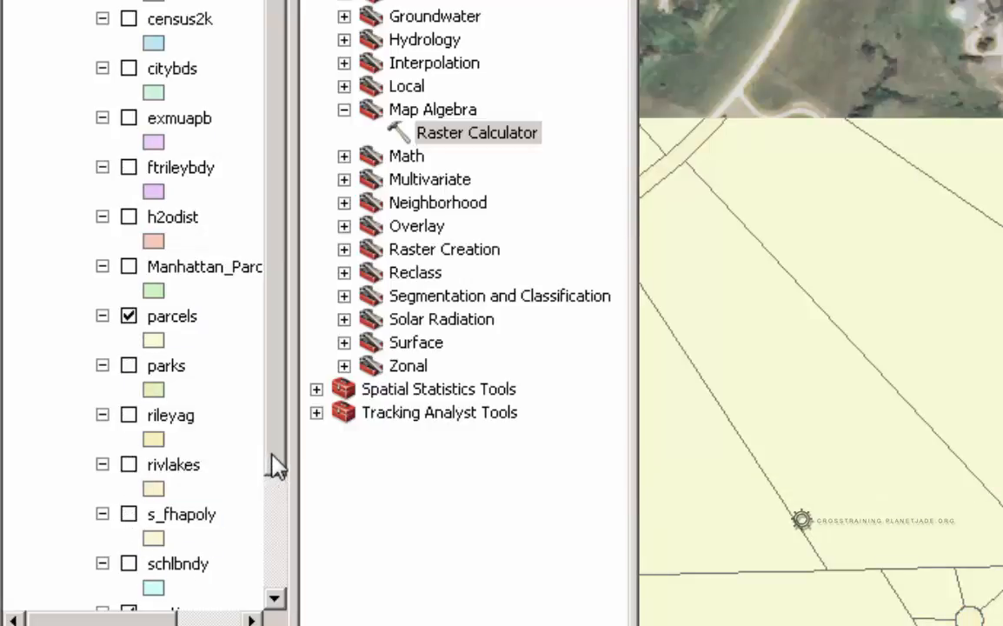
scroll(272, 457, "down", 5)
left_click(129, 390)
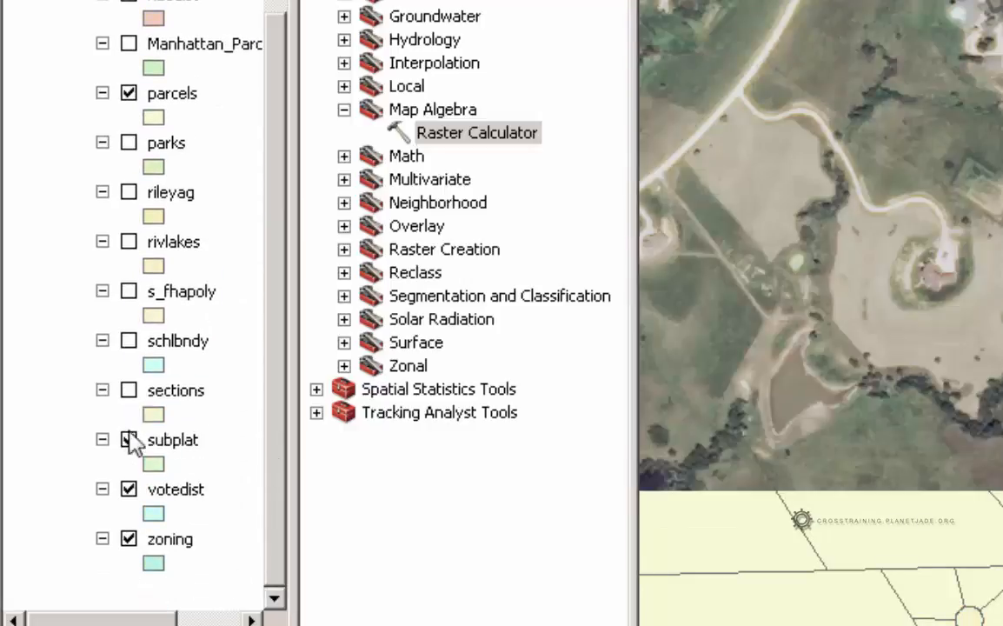
left_click(128, 440)
left_click(128, 489)
left_click(129, 538)
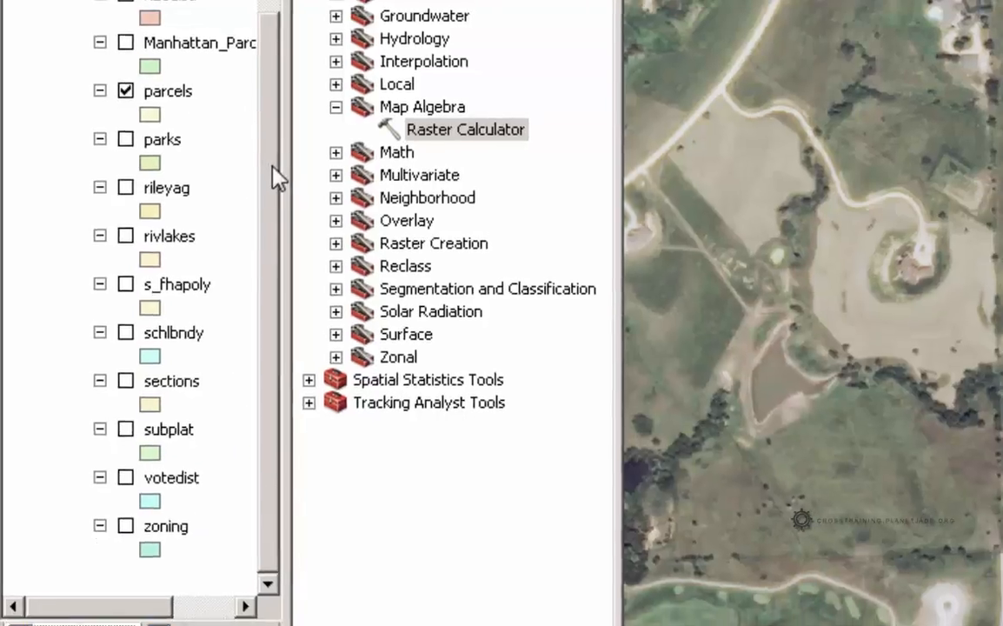
Step: Refresh the map, collapse the Riley County Data group and move it above the DASC group within Source
scroll(277, 174, "up", 10)
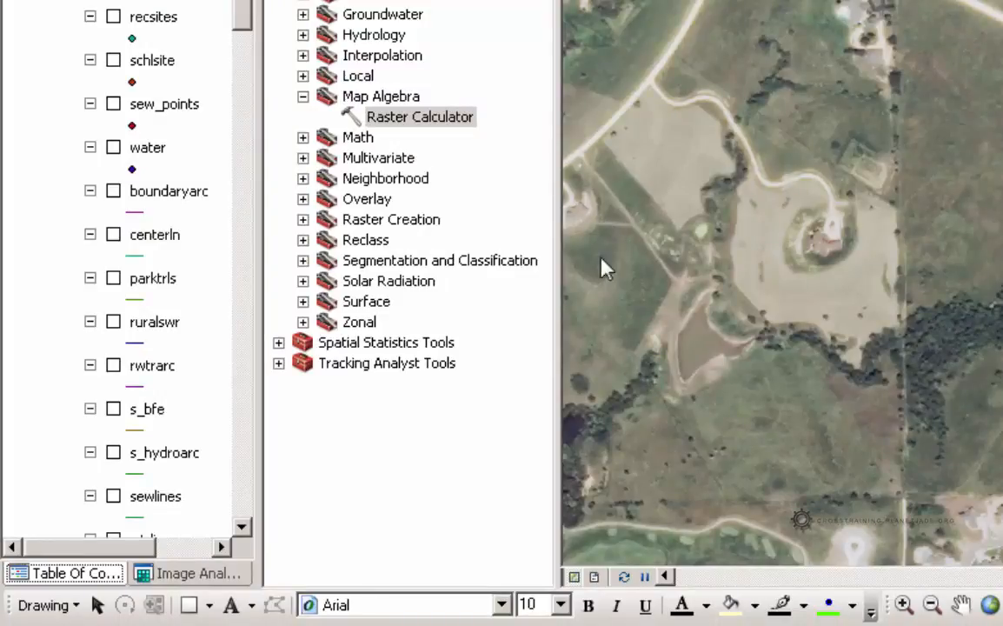
left_click(625, 577)
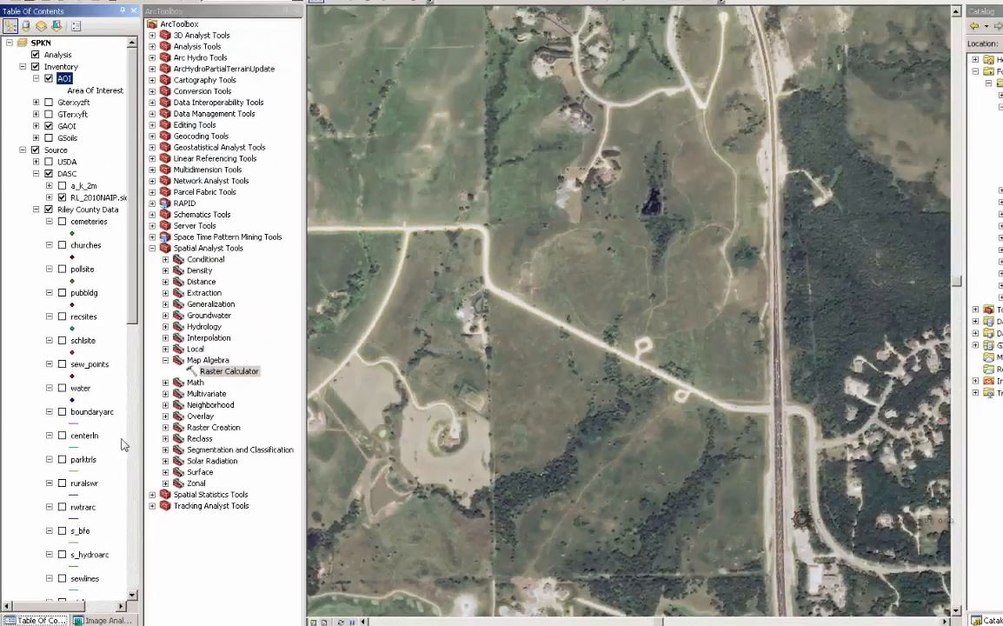
left_click(67, 79)
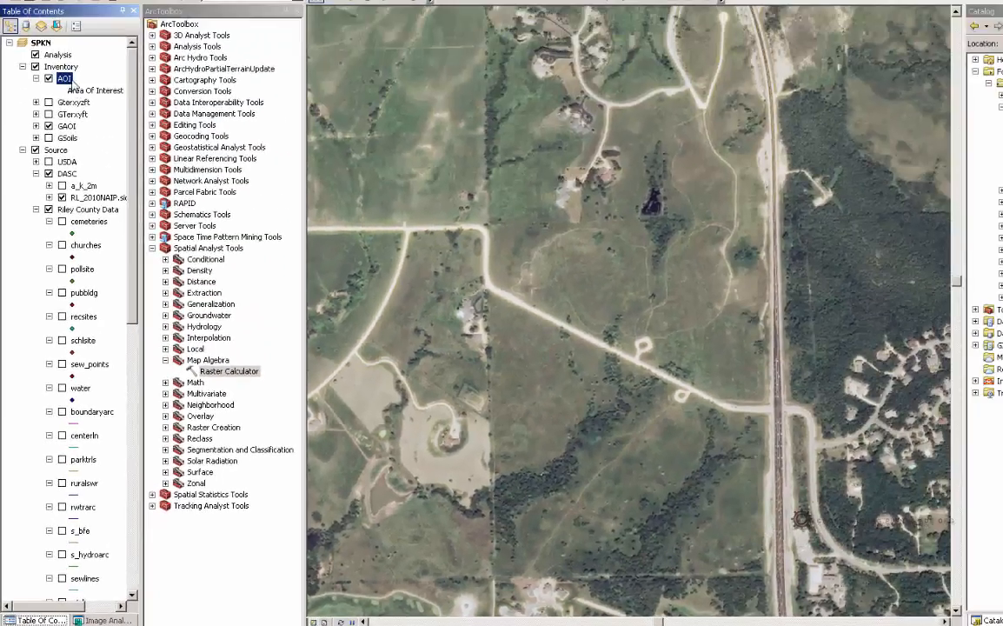
left_click(36, 210)
left_click(83, 212)
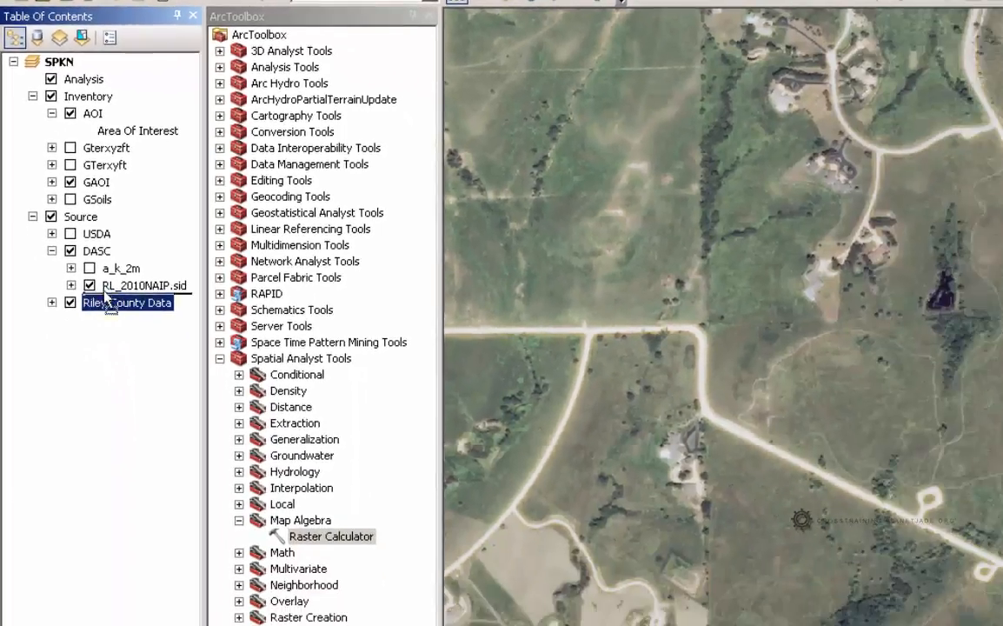
left_click_drag(204, 595, 202, 494)
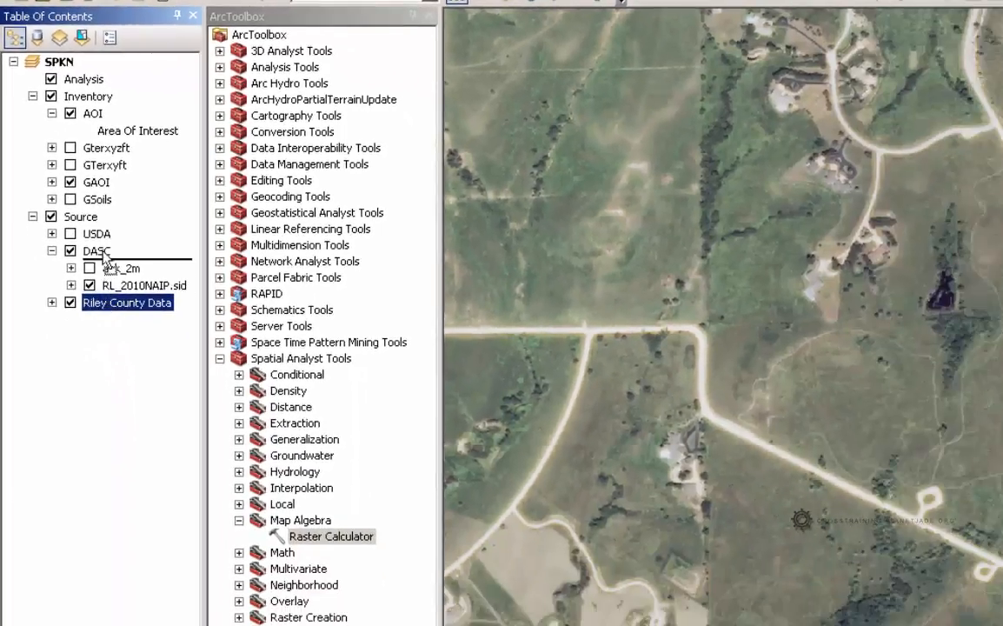
left_click_drag(102, 256, 103, 252)
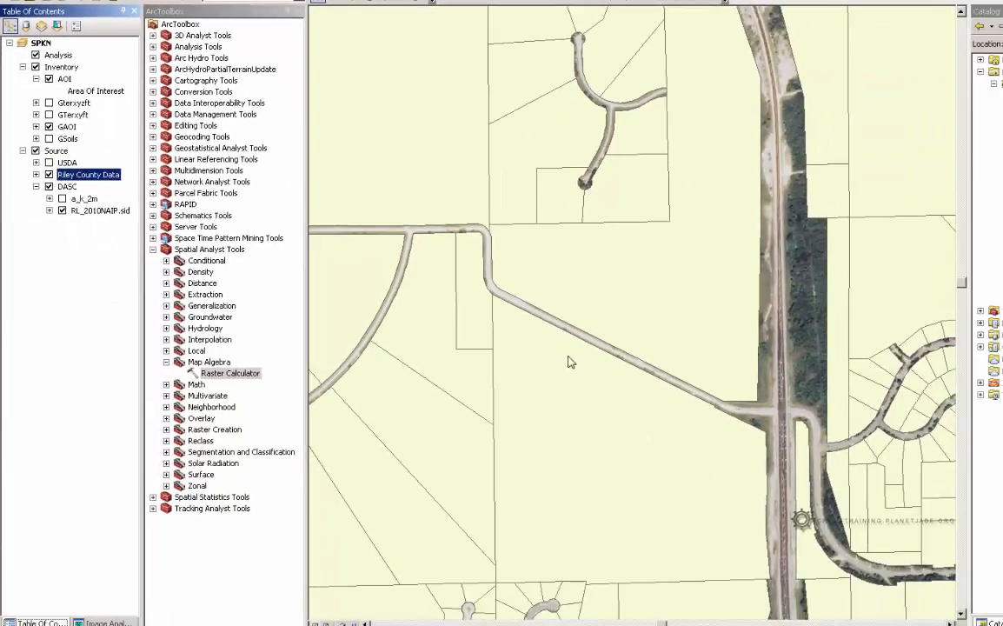
Step: Start an edit session on the AOI layer, continuing past the spatial reference warnings
left_click_drag(611, 335, 591, 508)
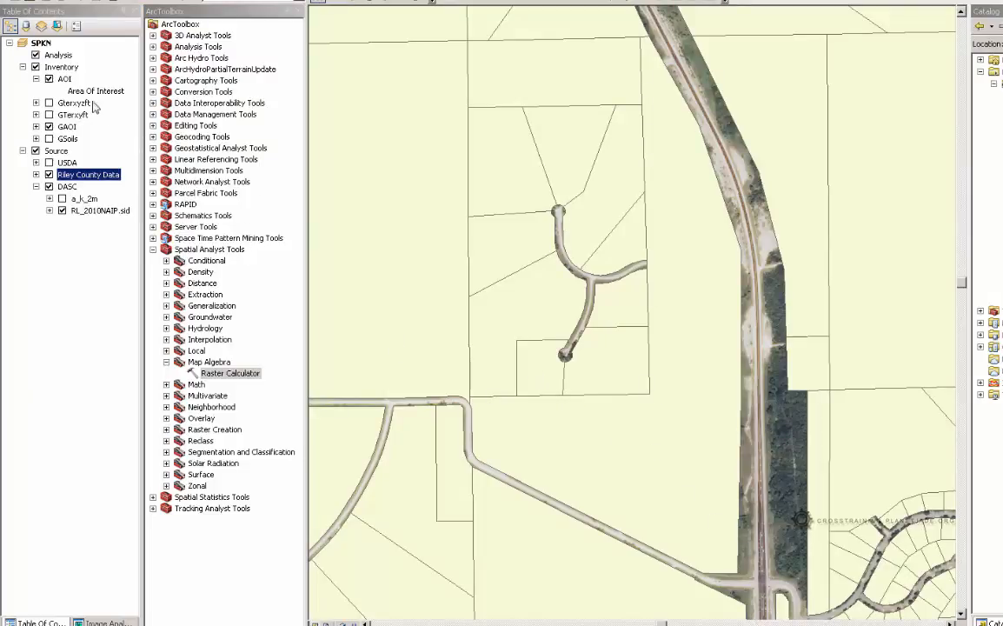
left_click(65, 80)
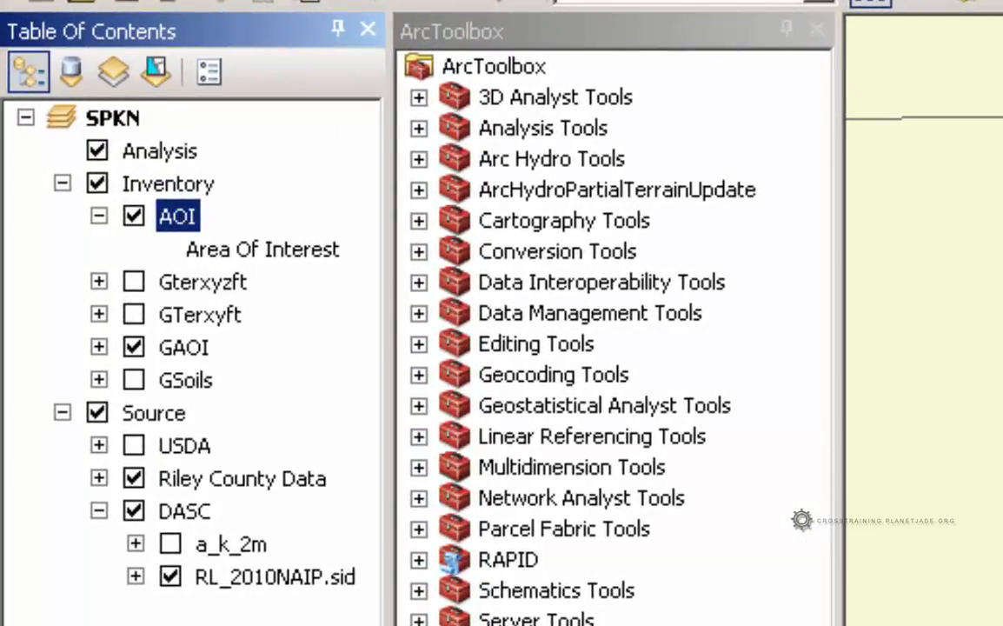
right_click(173, 227)
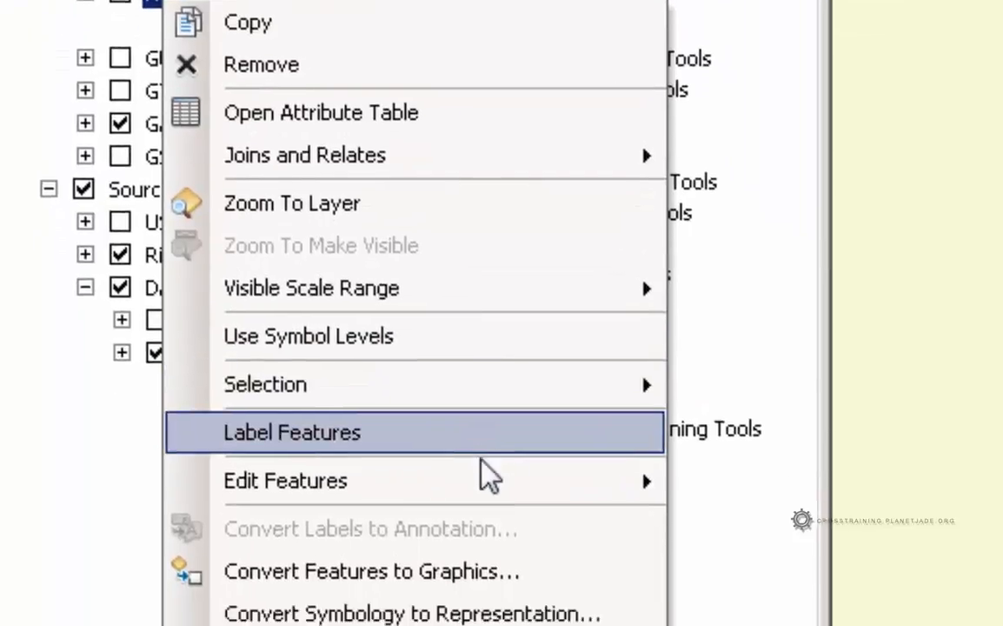
mouse_move(489, 480)
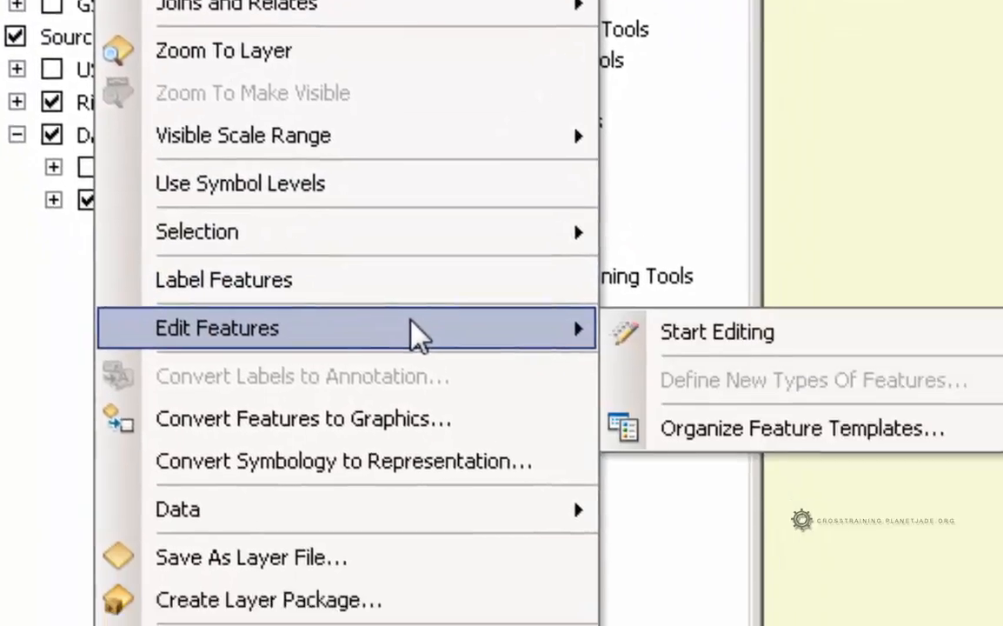
left_click(695, 222)
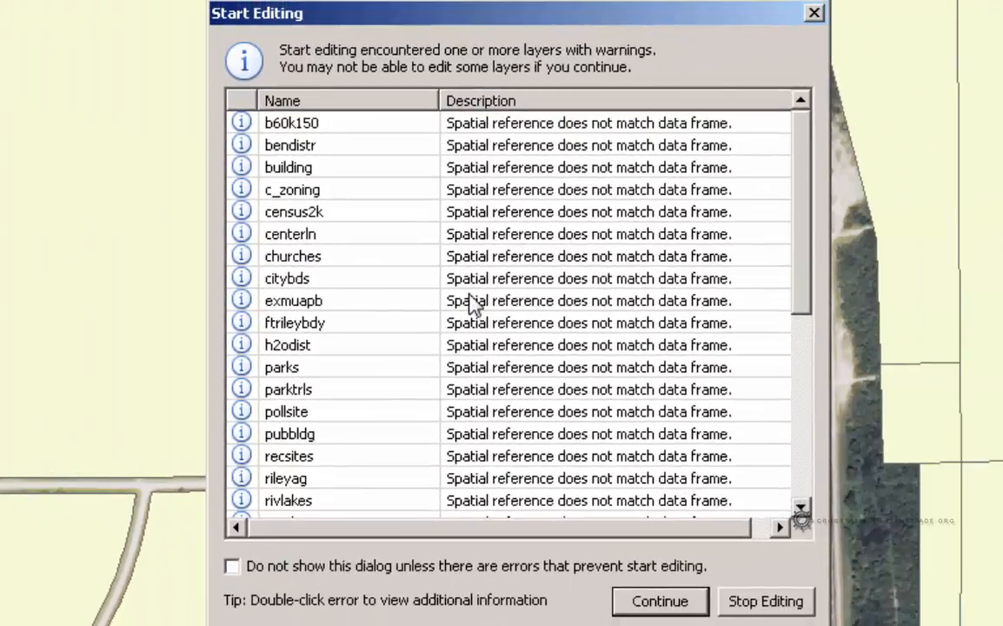
mouse_move(814, 216)
left_mouse_down()
mouse_move(788, 479)
mouse_move(806, 321)
mouse_move(805, 197)
mouse_move(833, 448)
mouse_move(825, 222)
left_mouse_up()
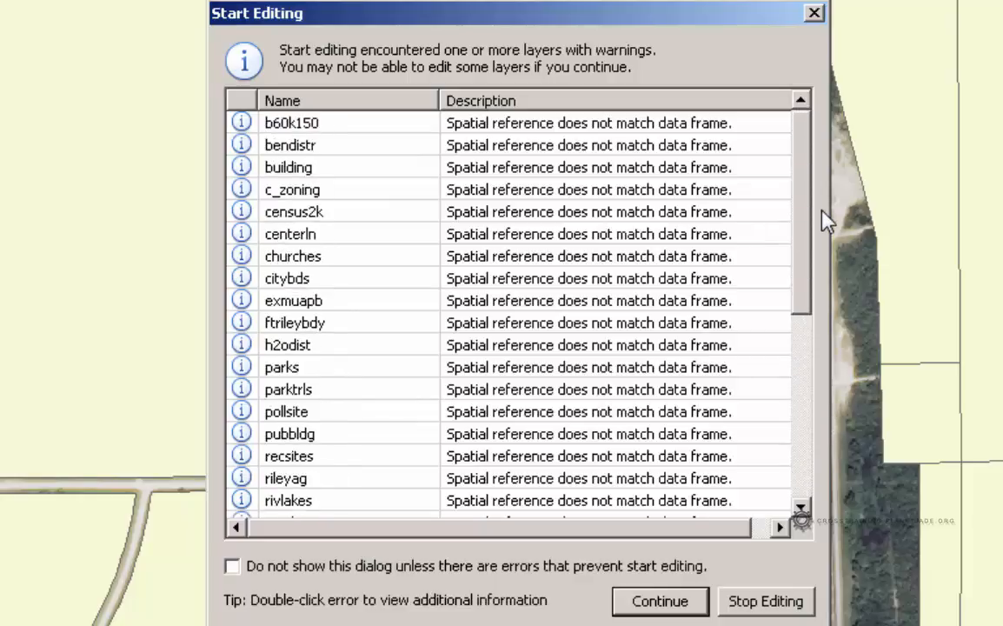
left_click(658, 602)
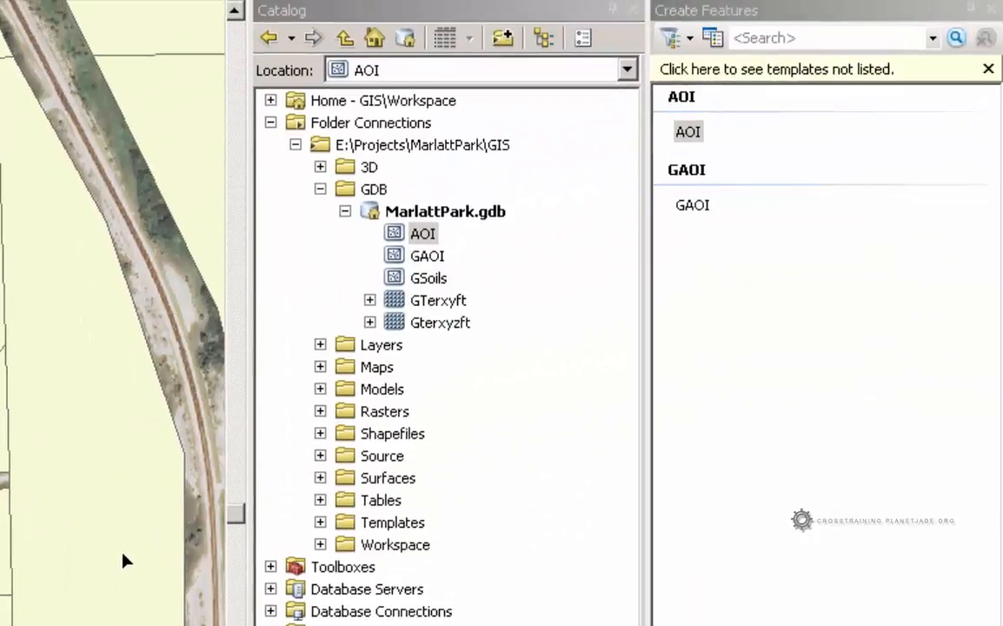
Step: Choose the AOI feature template and activate the Polygon construction tool
left_click(695, 134)
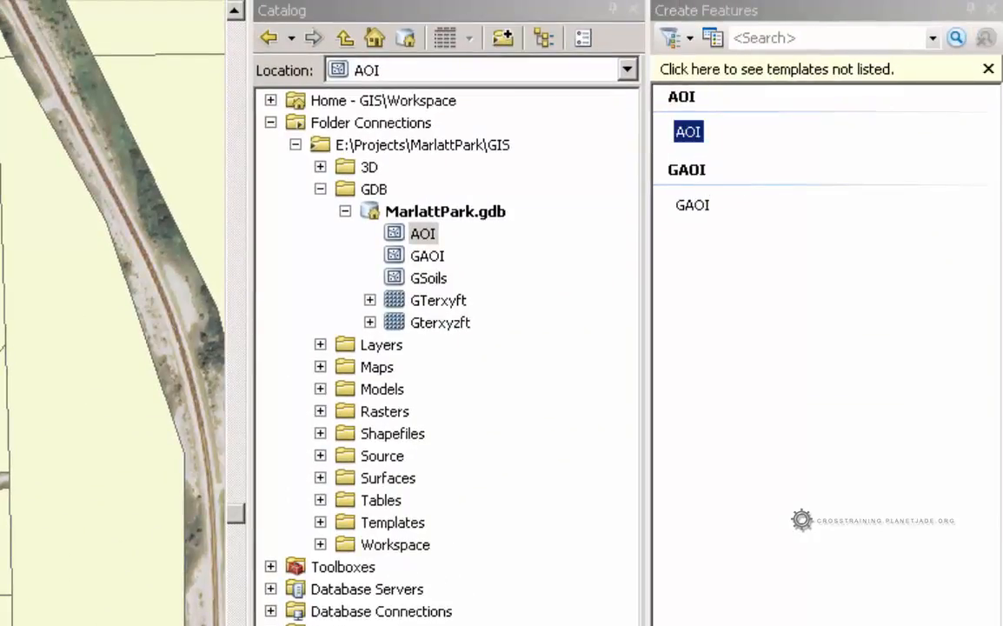
left_click(730, 478)
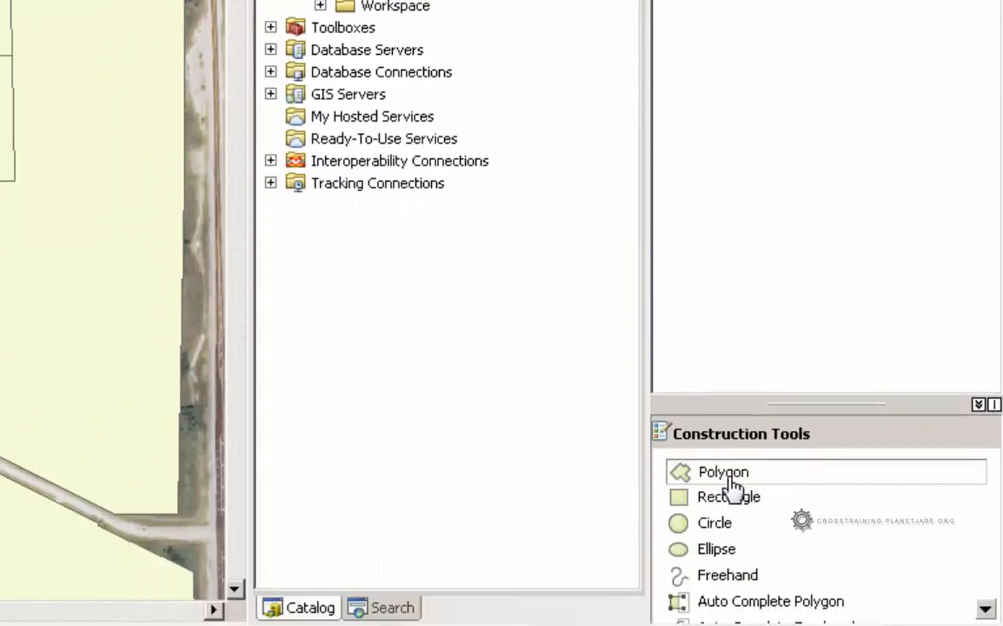
left_click(696, 477)
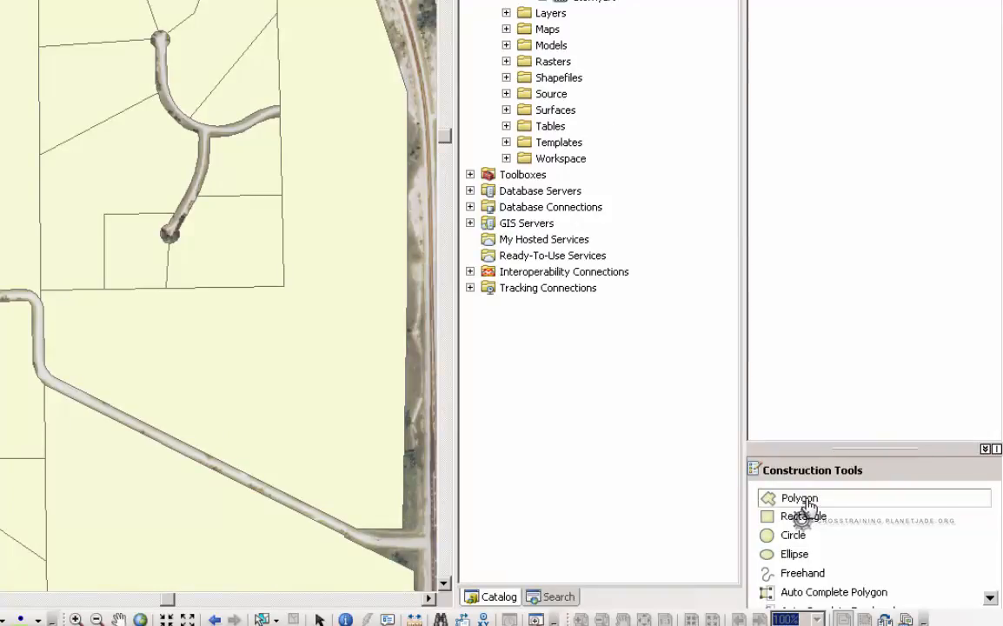
left_click(806, 504)
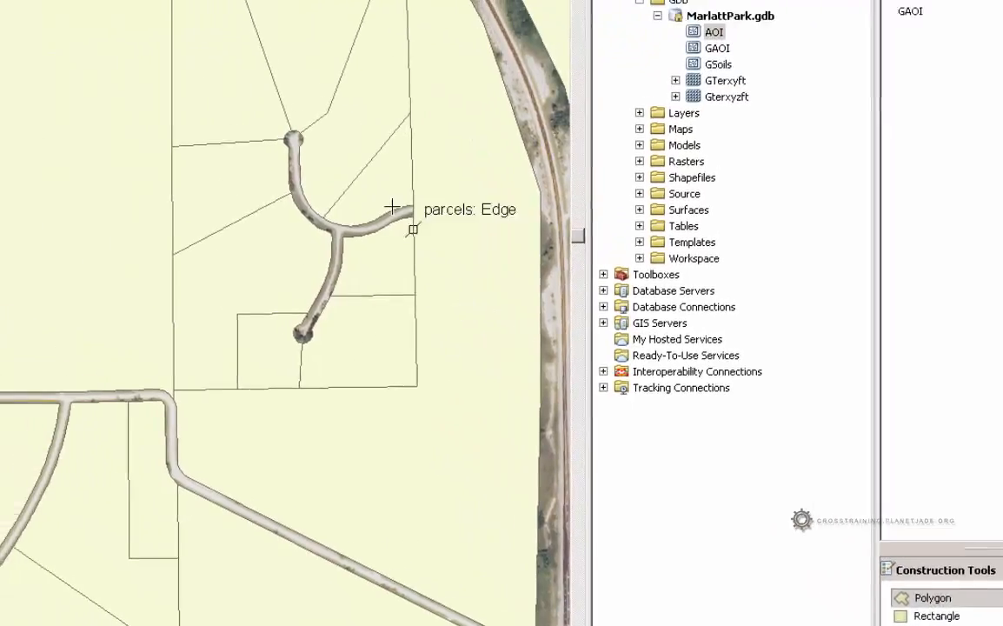
Step: Start the AOI polygon at the southeast corner of the cul-de-sac parcels and trace their east edge north across the road stub
scroll(499, 434, "up", 5)
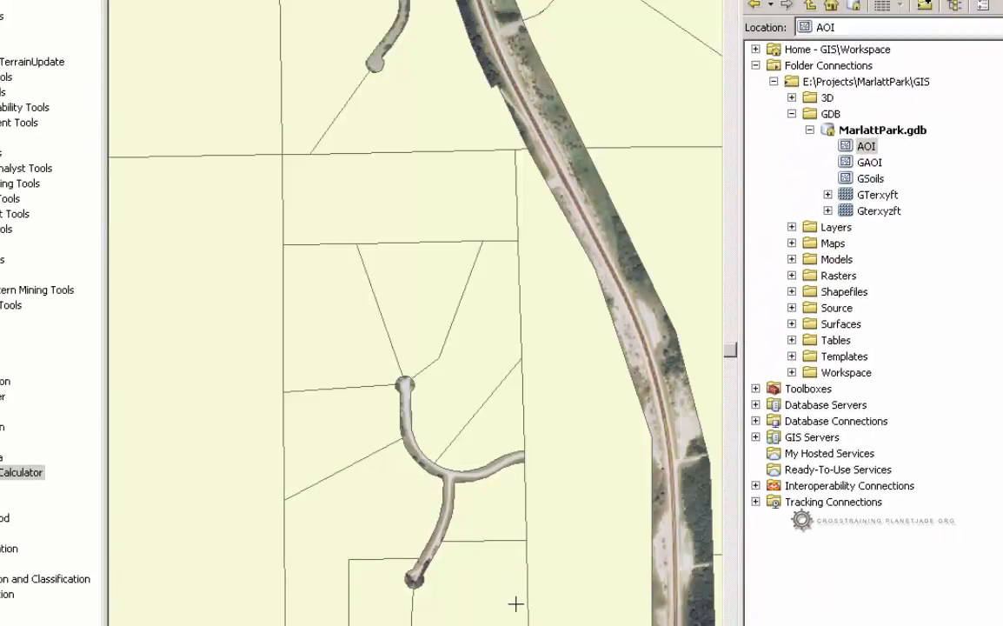
scroll(519, 622, "down", 5)
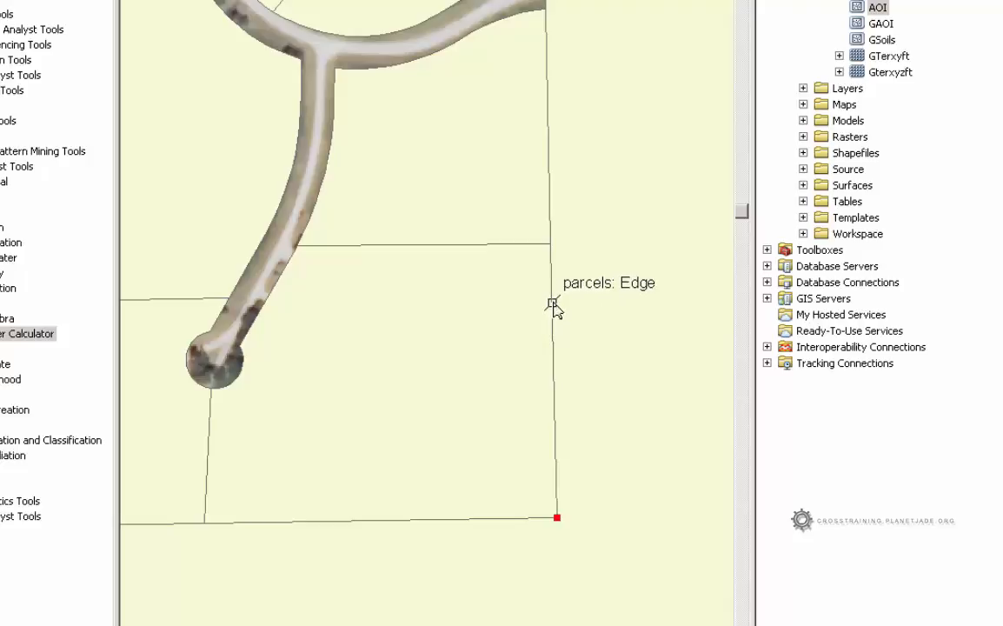
left_click(550, 244)
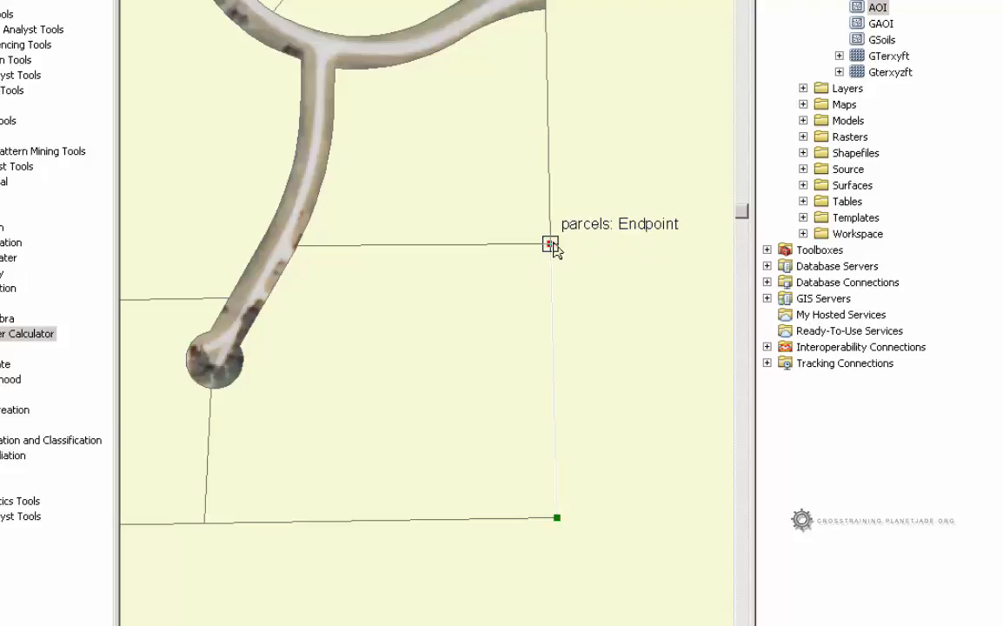
left_click_drag(583, 147, 517, 504)
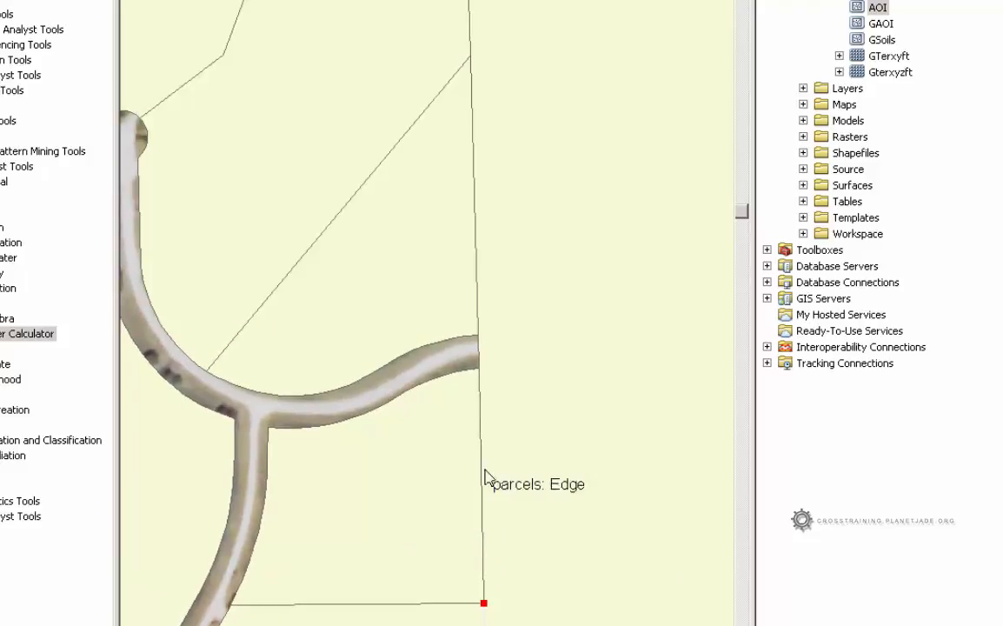
left_click(484, 375)
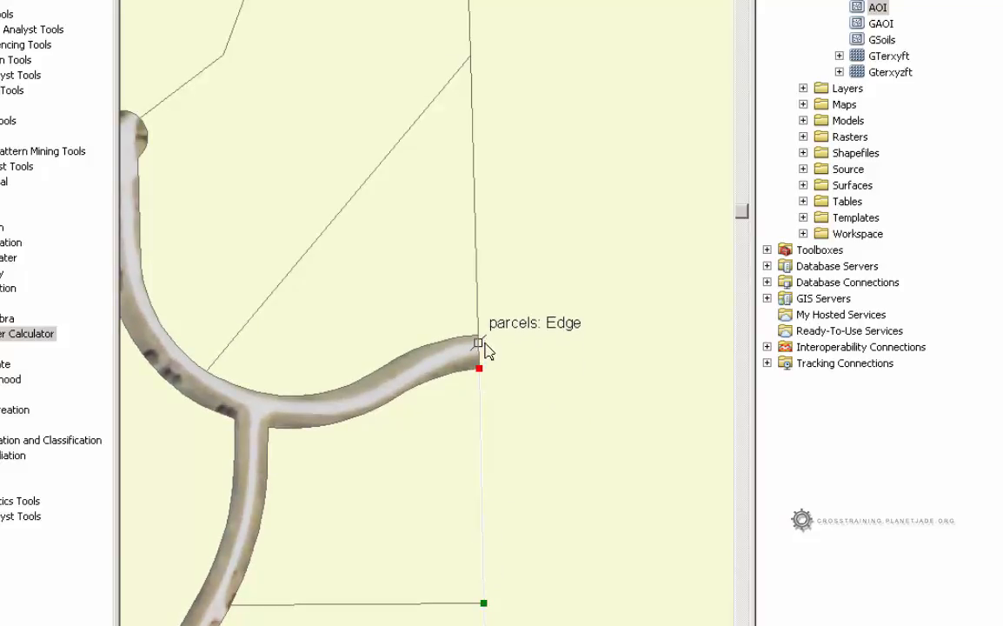
left_click(480, 338)
Step: Continue the AOI outline north along the parcels' east edge to the upper parcel corner, then east to the main road corridor
left_click_drag(488, 226, 477, 443)
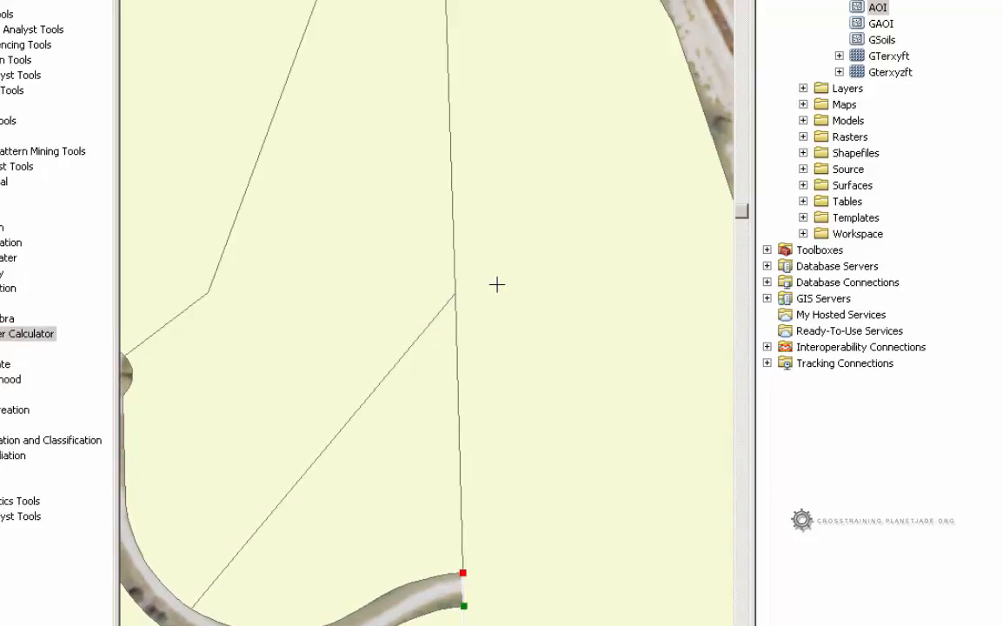
scroll(496, 286, "up", 5)
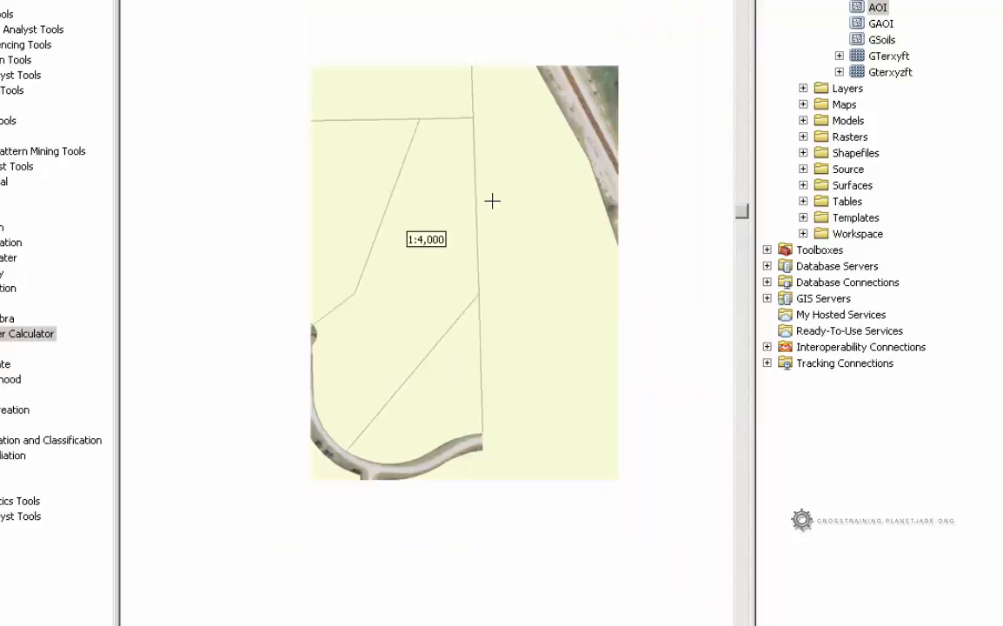
scroll(484, 157, "down", 5)
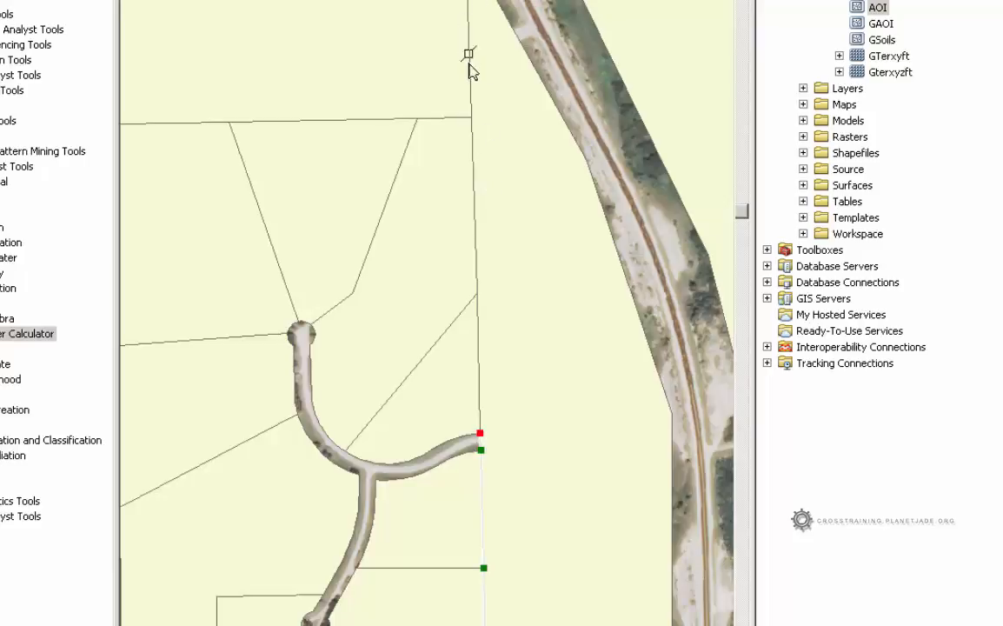
scroll(478, 322, "up", 1)
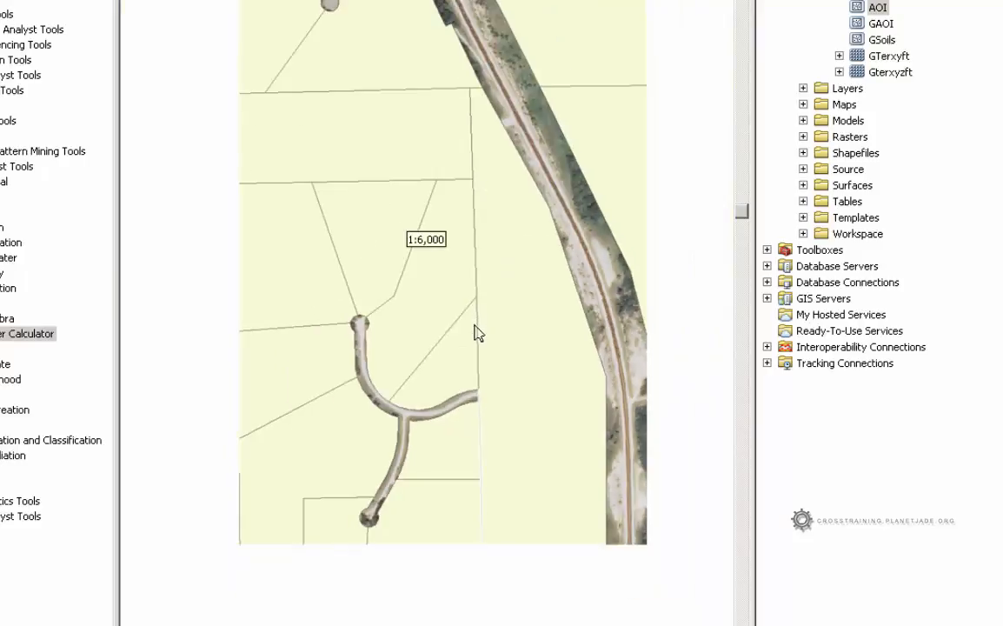
scroll(475, 332, "down", 3)
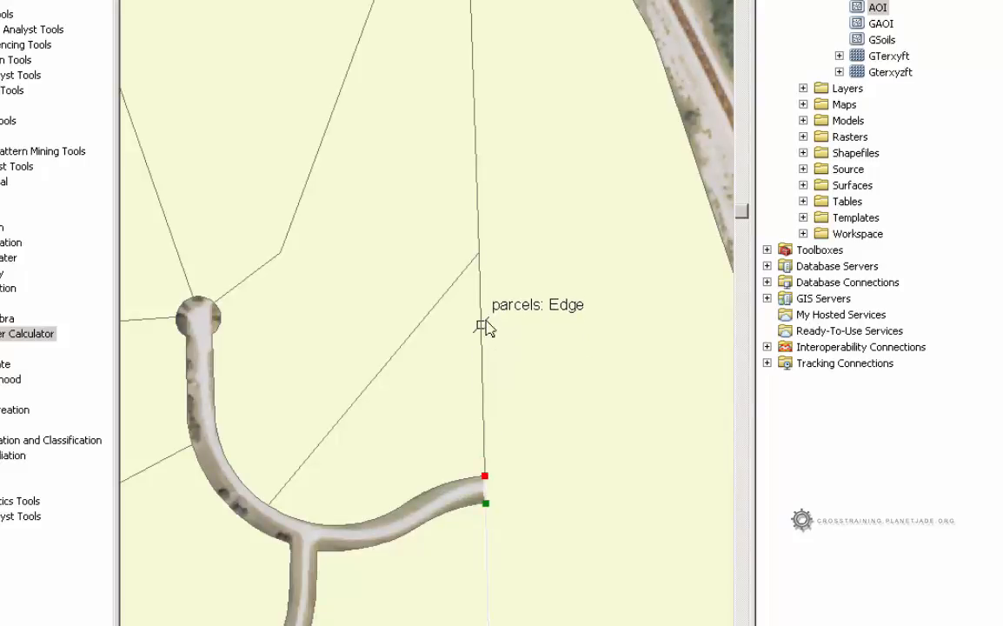
left_click(478, 253)
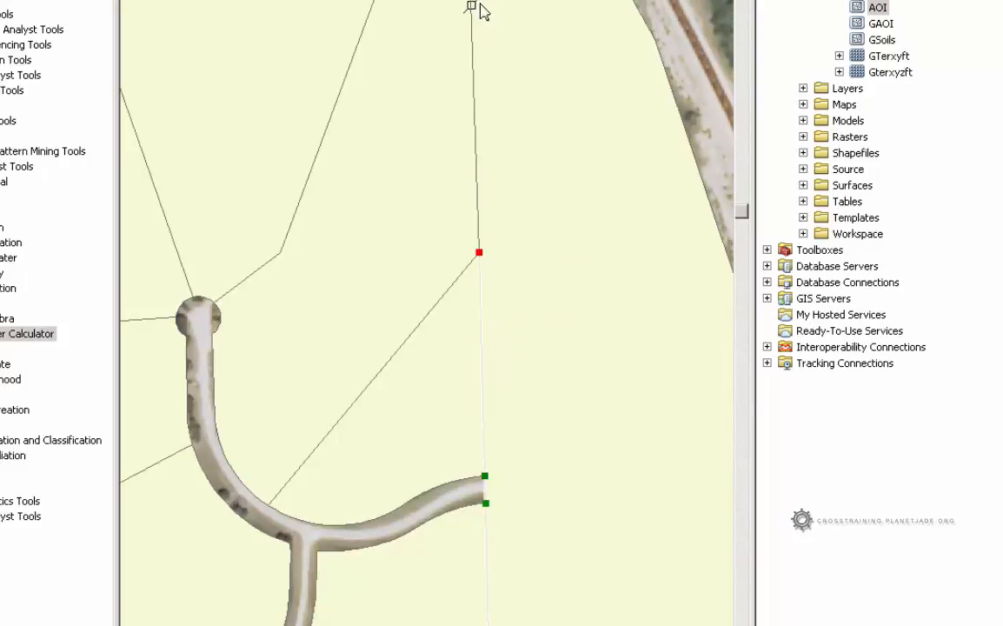
left_click(456, 156)
left_click_drag(532, 174, 556, 625)
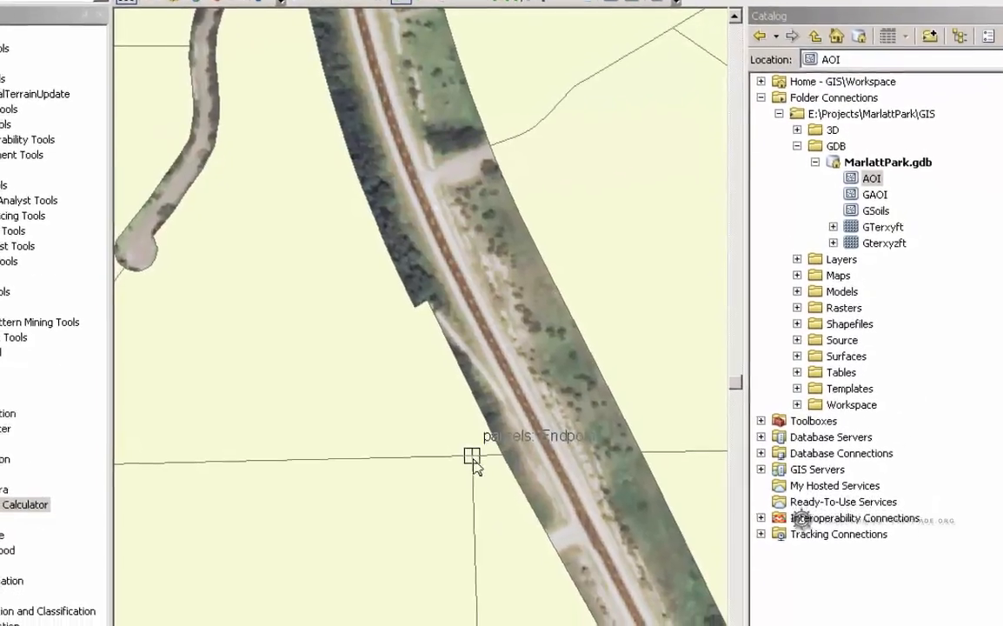
left_click(480, 453)
left_click(504, 448)
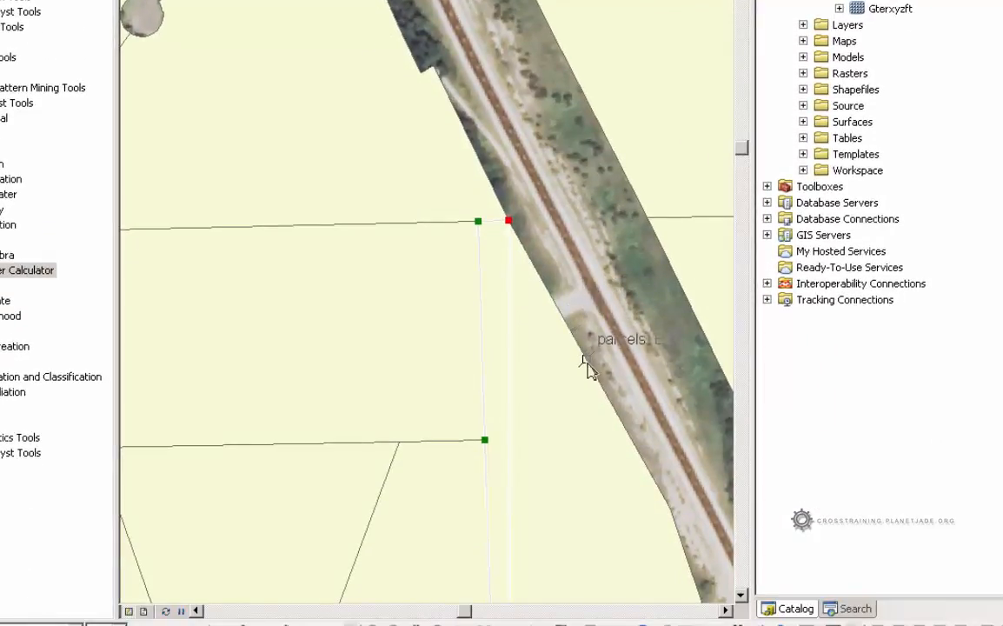
Step: Trace the AOI outline south along the west edge of the main road corridor to the parcel corner above the side-road junction
left_click(669, 508)
mouse_move(669, 508)
left_mouse_down()
mouse_move(470, 238)
mouse_move(418, 87)
left_mouse_up()
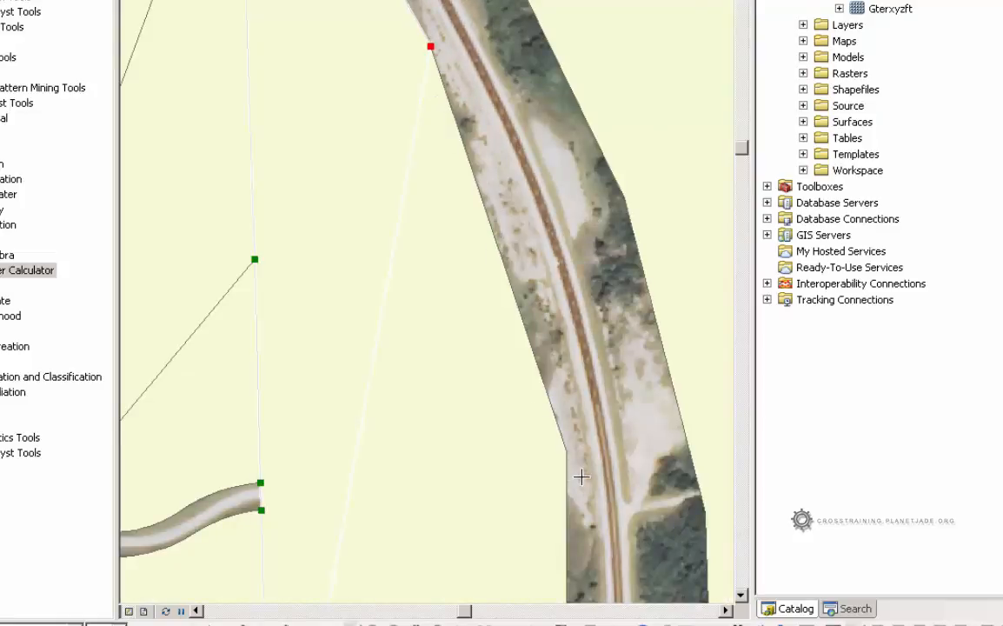
left_click(566, 450)
mouse_move(544, 505)
left_mouse_down()
mouse_move(608, 274)
mouse_move(586, 71)
left_mouse_up()
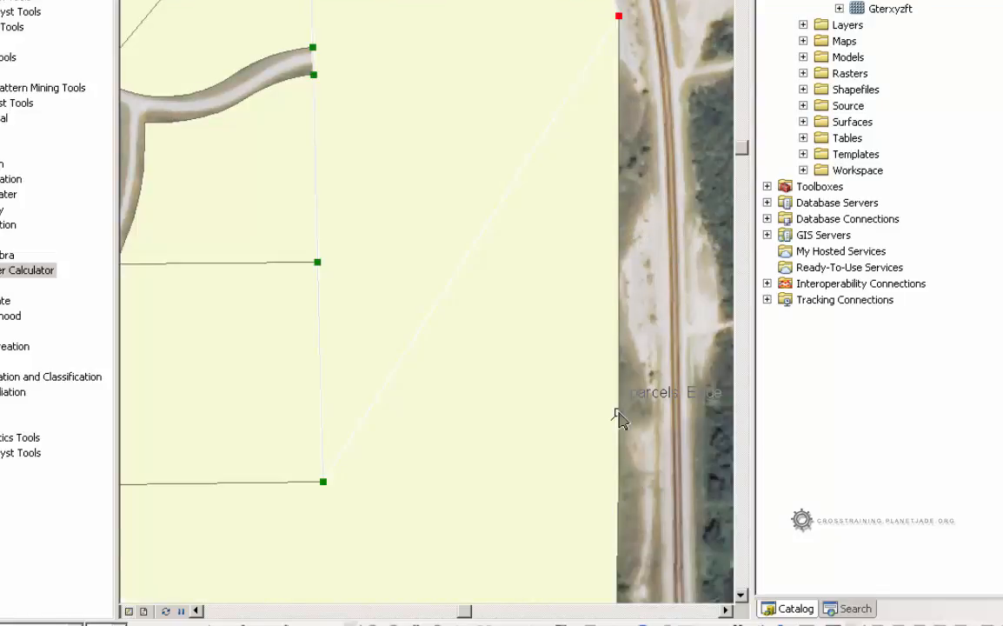
left_click(622, 483)
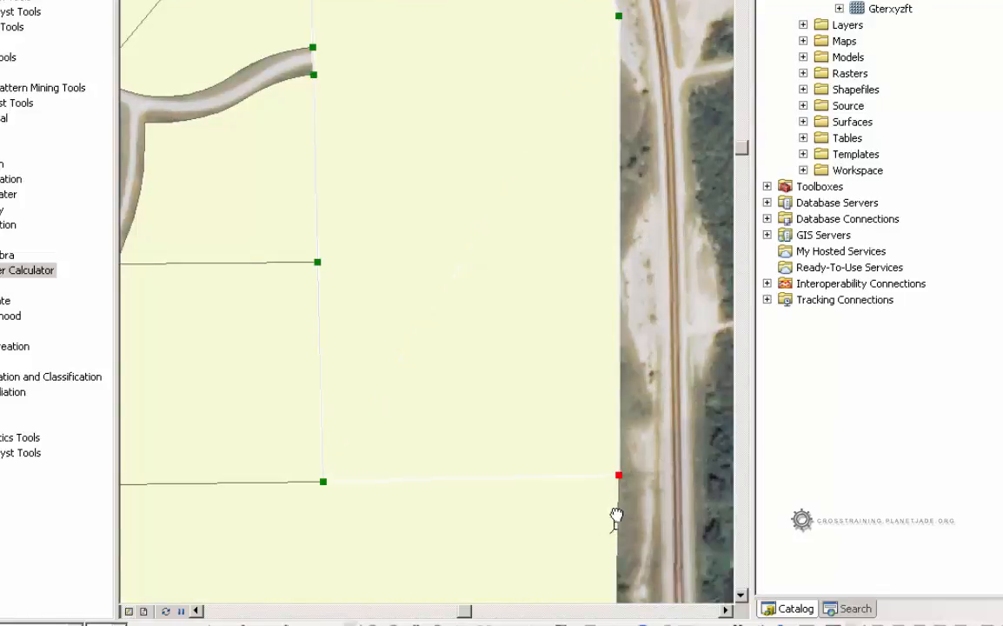
left_click_drag(617, 517, 599, 30)
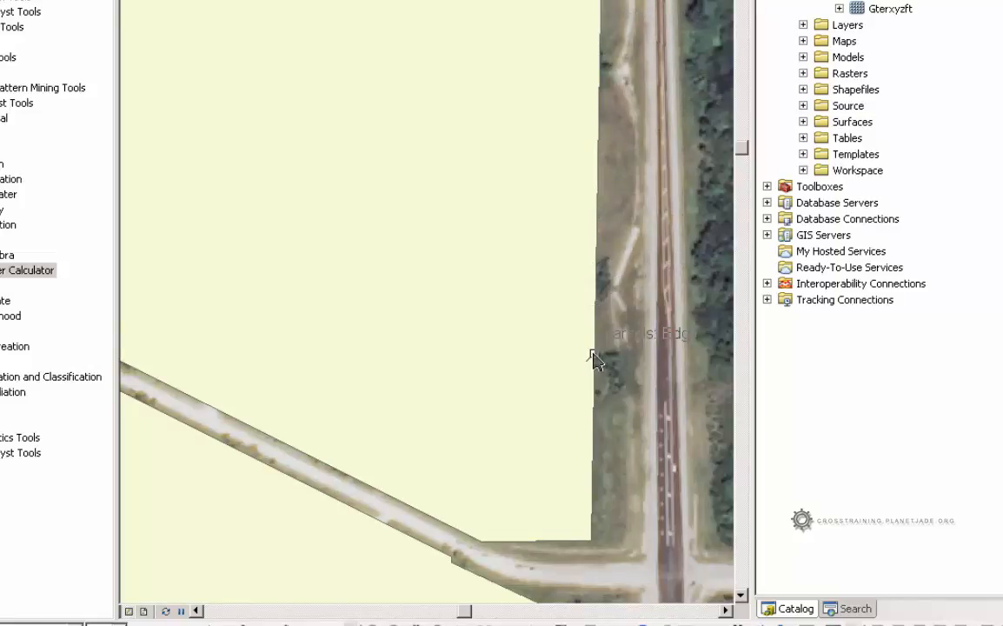
left_click(589, 541)
Step: Carry the AOI outline across the side road and follow the next parcel's east edge, snapping vertices down to its southeast corner
left_click_drag(622, 521, 640, 186)
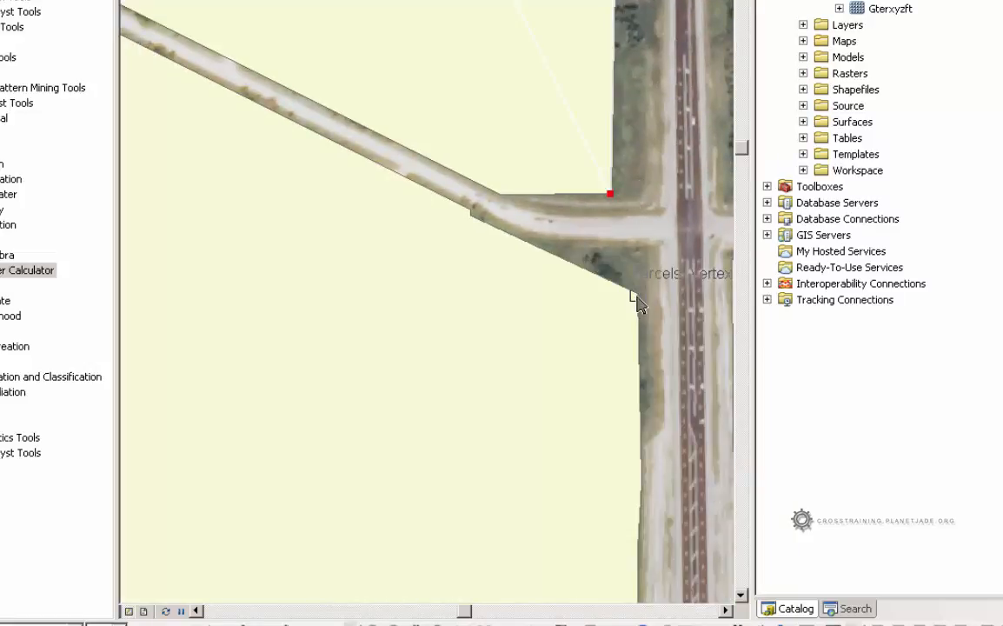
left_click(632, 293)
left_click_drag(630, 351, 647, 1)
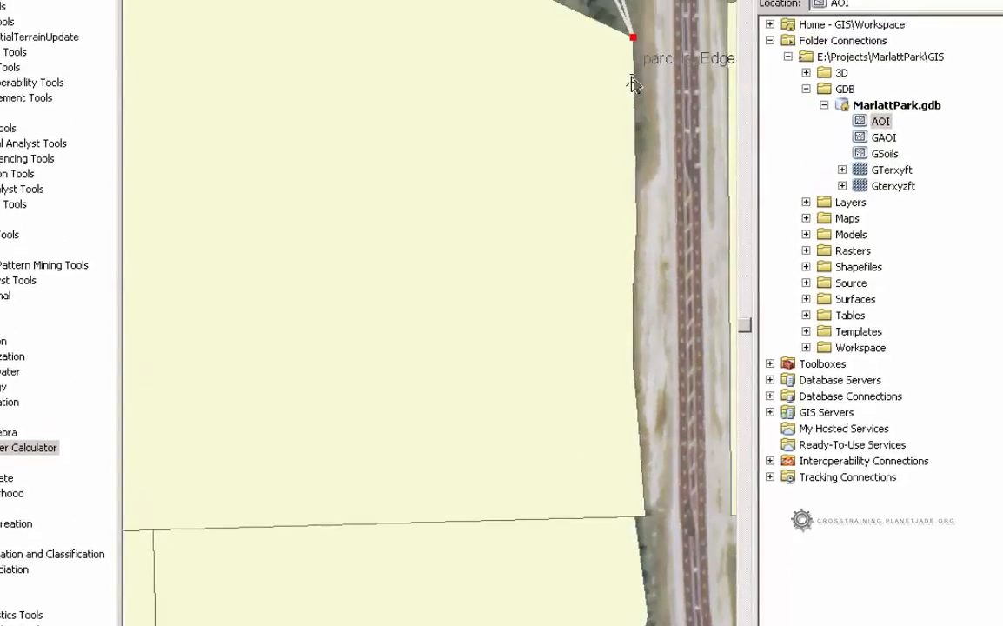
left_click(637, 291)
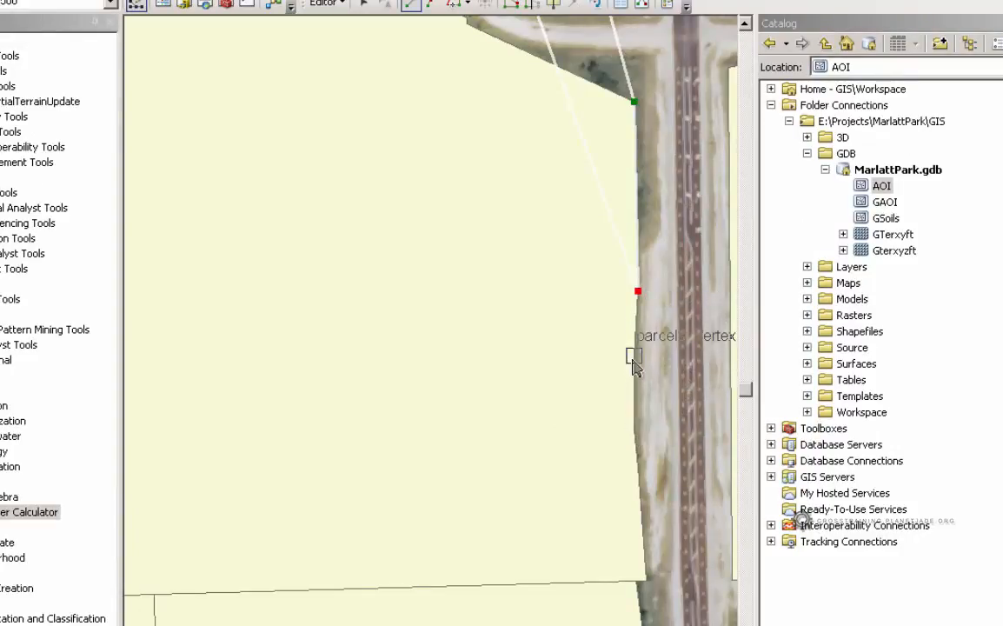
left_click(633, 430)
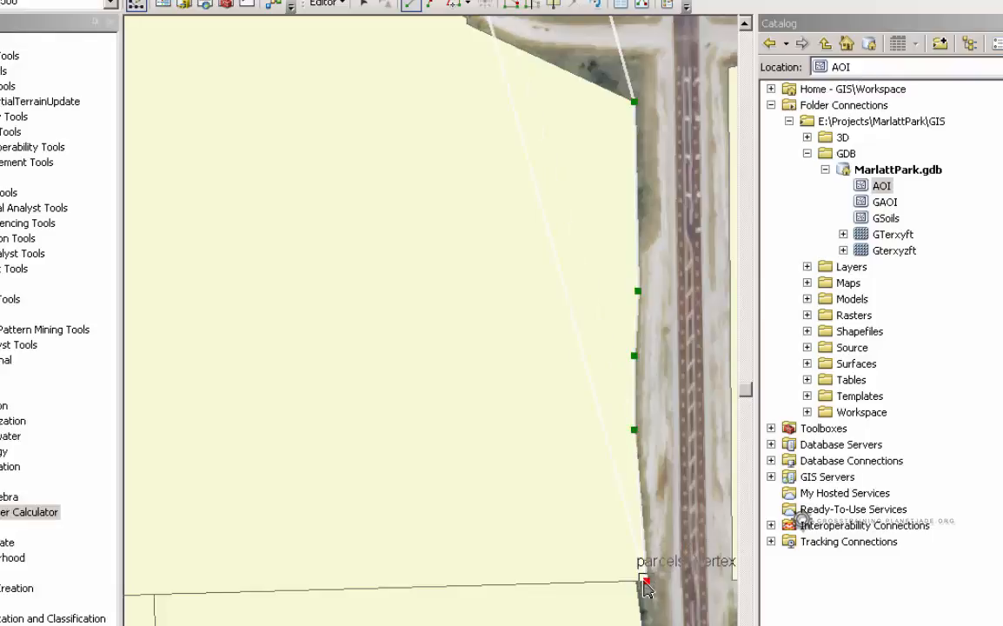
scroll(645, 589, "up", 5)
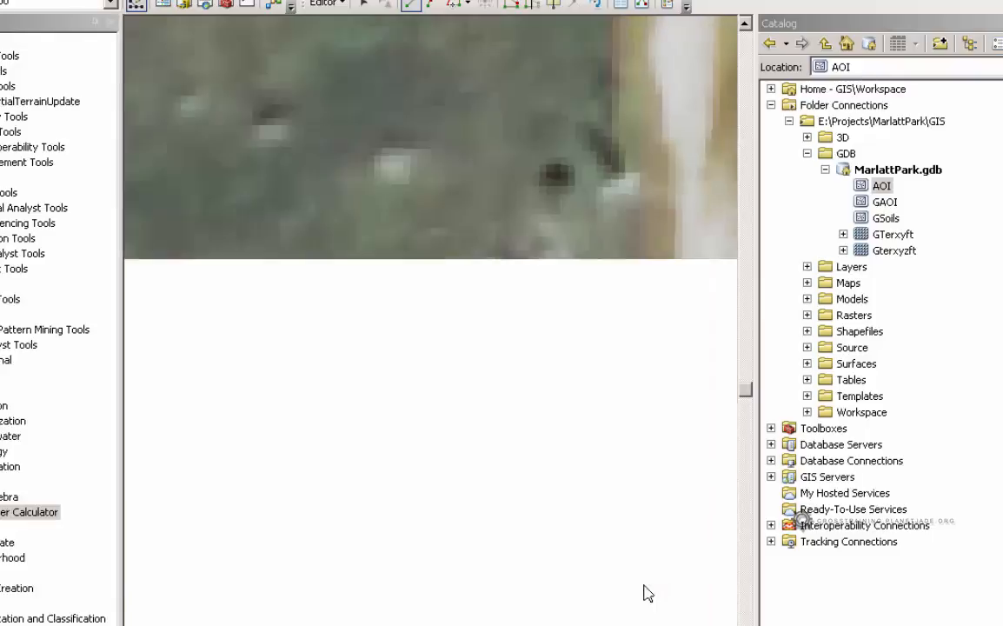
scroll(645, 593, "up", 2)
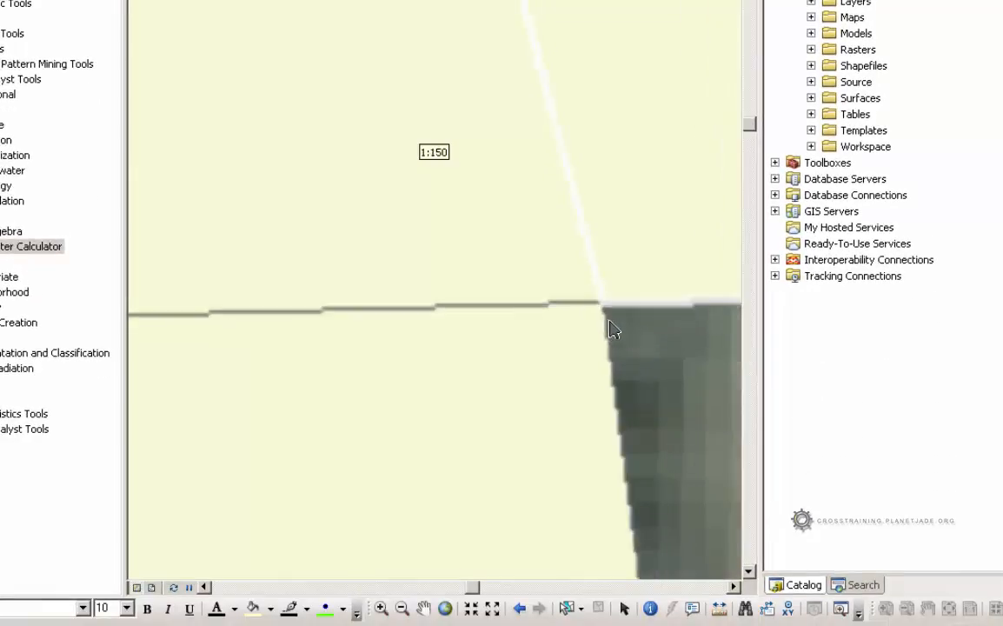
scroll(609, 328, "down", 4)
scroll(609, 332, "up", 1)
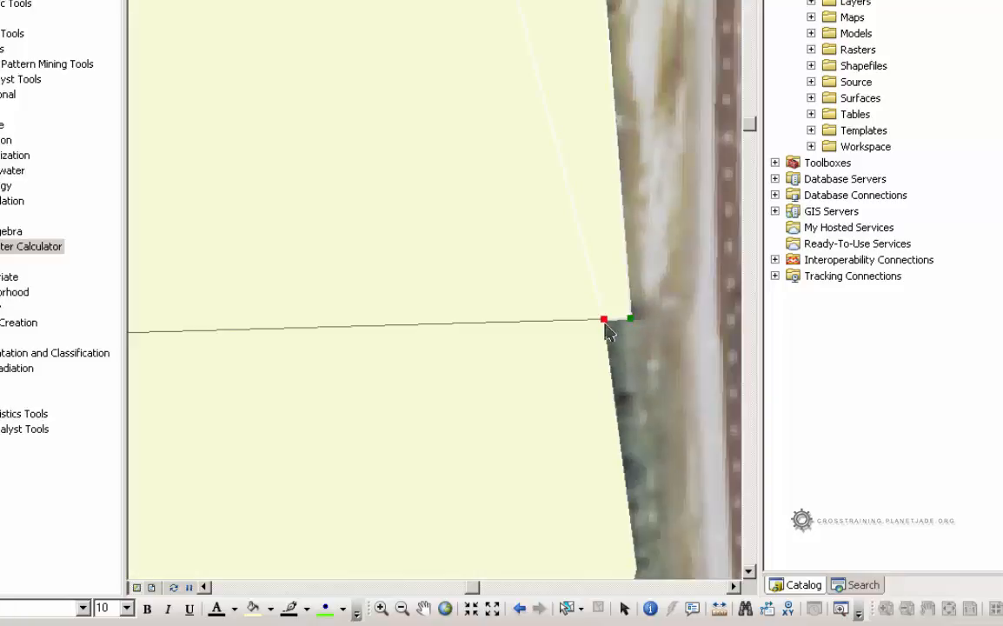
Step: Trace the AOI outline west along the parcel's south boundary, snapping vertices at the parcel division and toward the subdivision
scroll(609, 332, "down", 3)
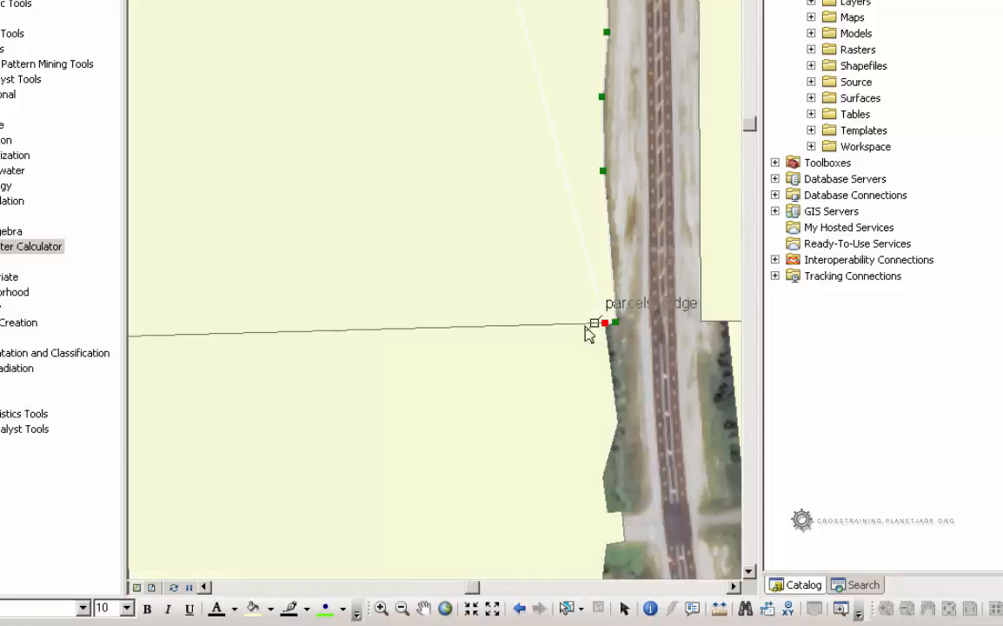
scroll(598, 304, "down", 2)
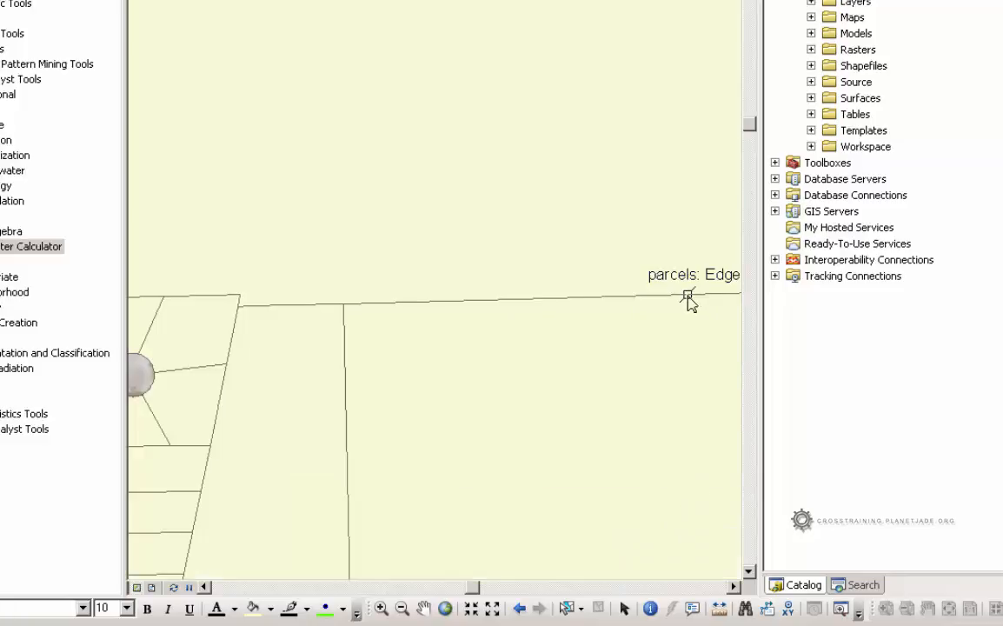
scroll(689, 304, "up", 1)
scroll(689, 304, "down", 3)
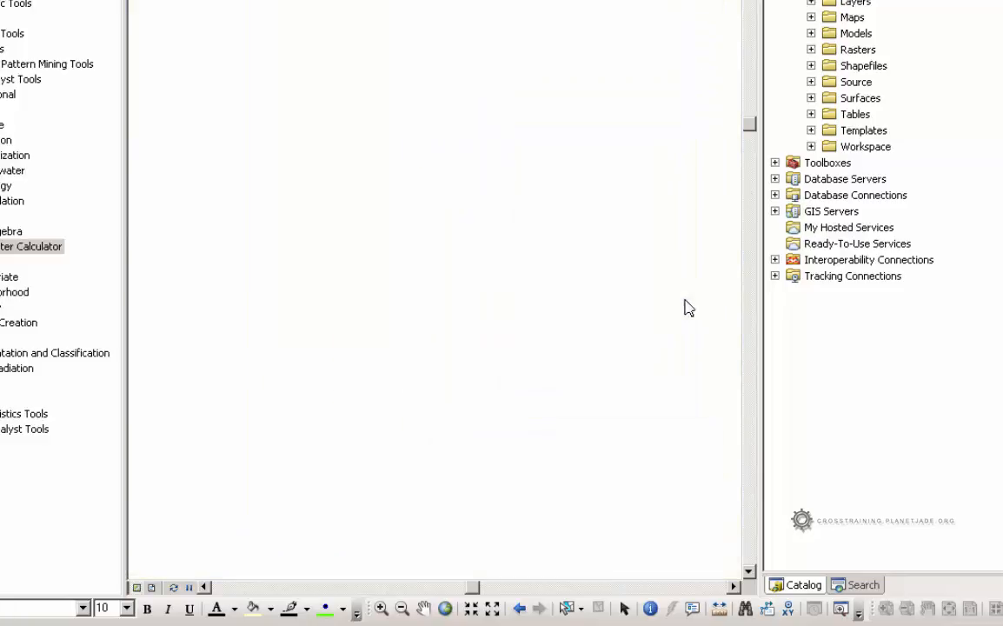
scroll(599, 387, "down", 2)
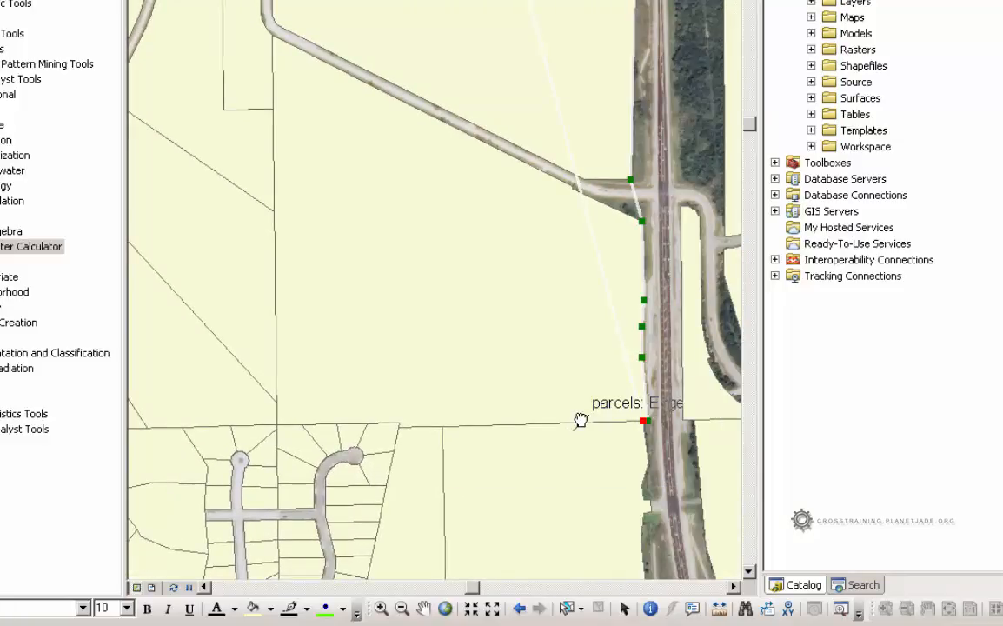
scroll(586, 432, "up", 3)
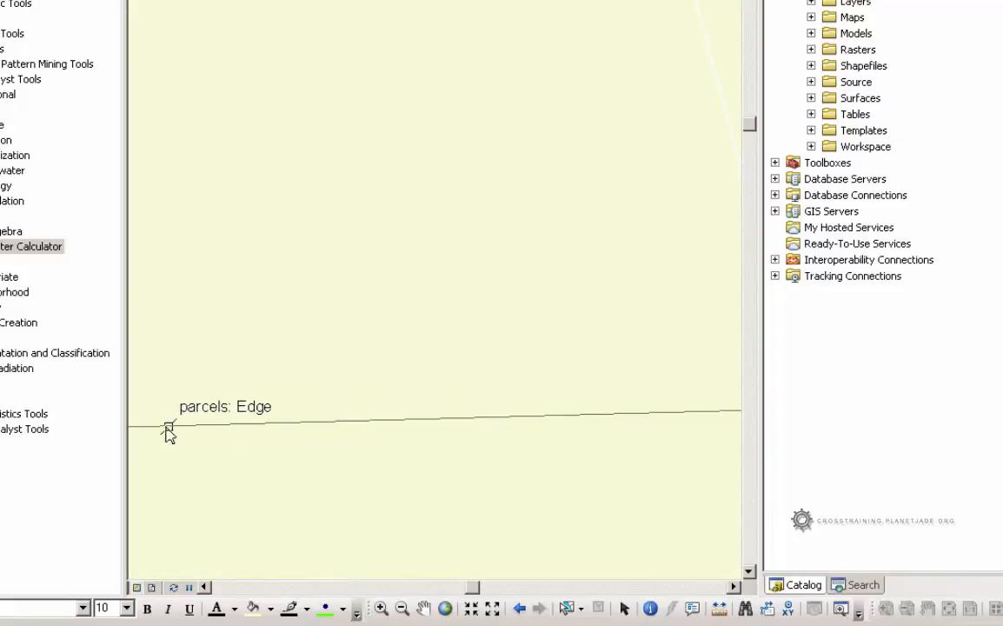
left_click_drag(170, 434, 649, 398)
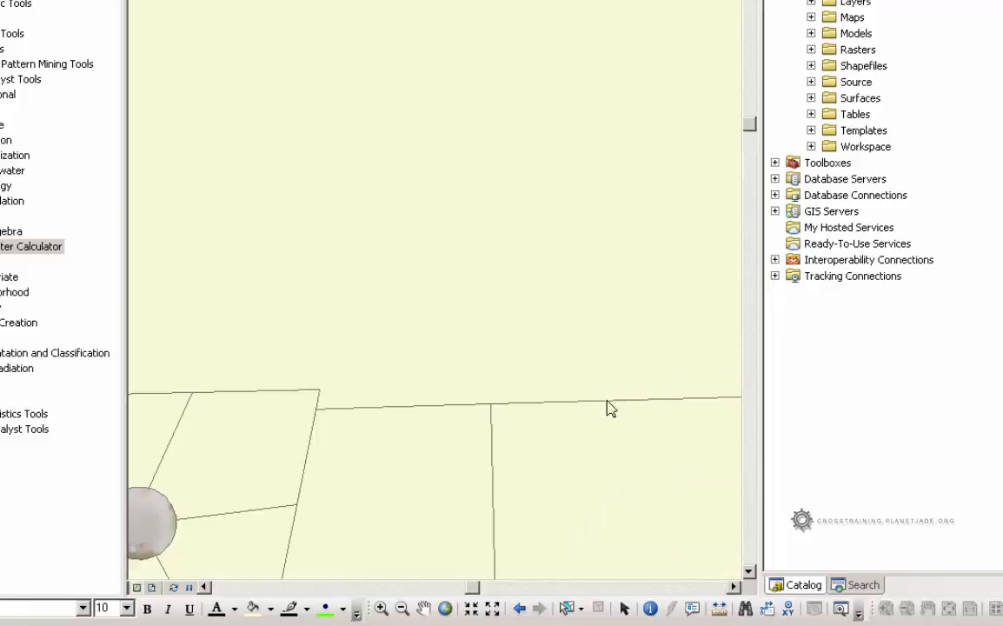
left_click(491, 404)
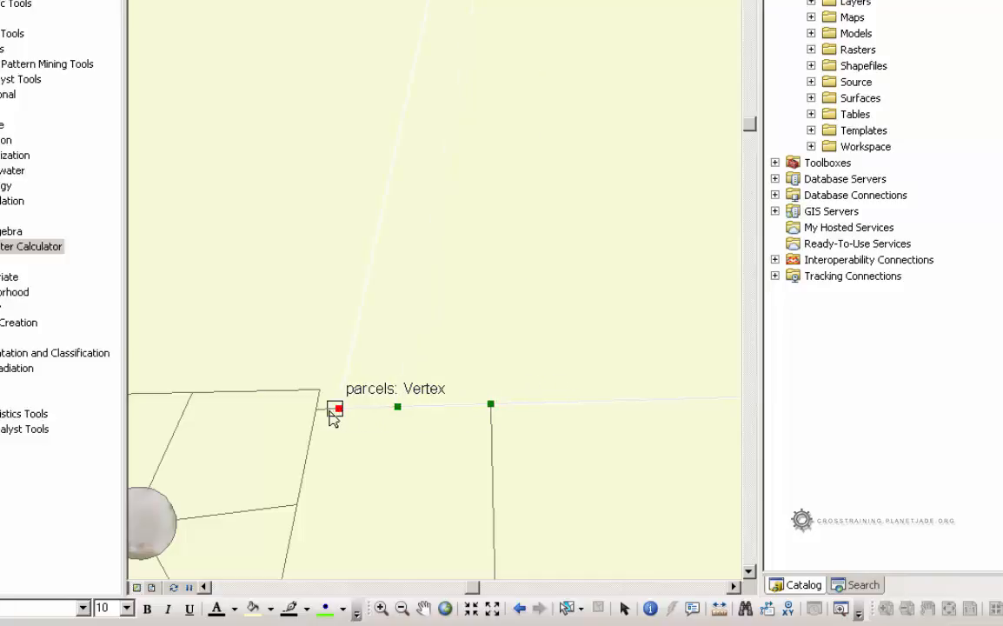
Step: Snap the AOI outline to the subdivision parcel's east edge, and jog it north to that parcel's northeast corner
scroll(328, 417, "up", 3)
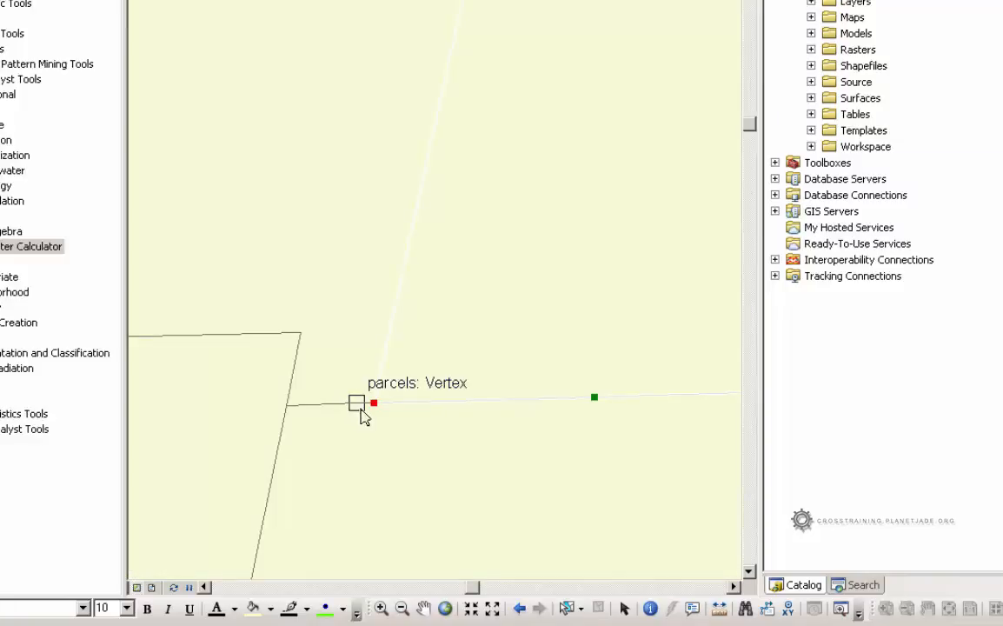
left_click(287, 404)
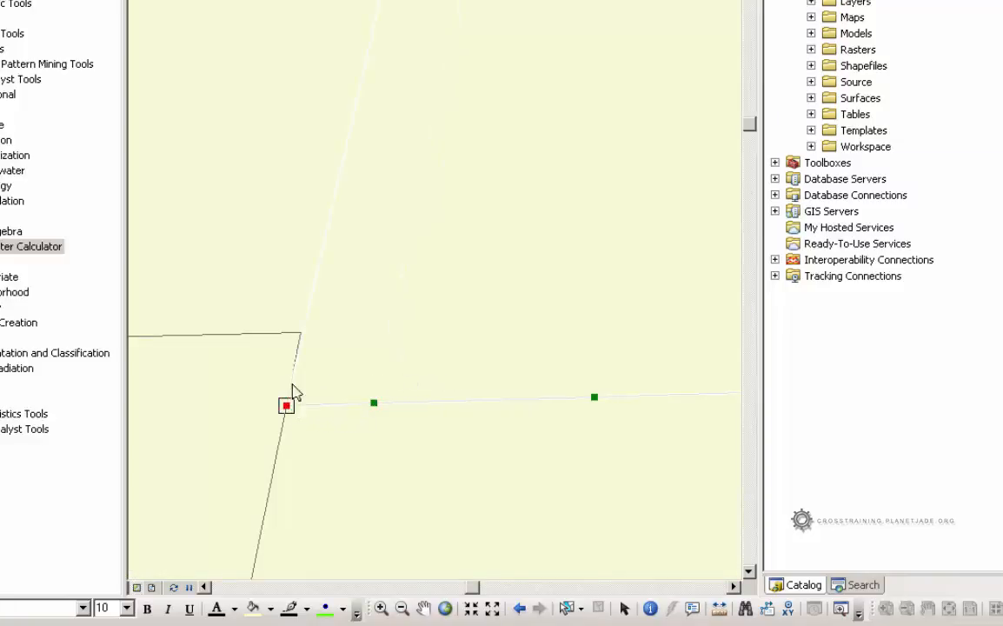
scroll(304, 347, "down", 4)
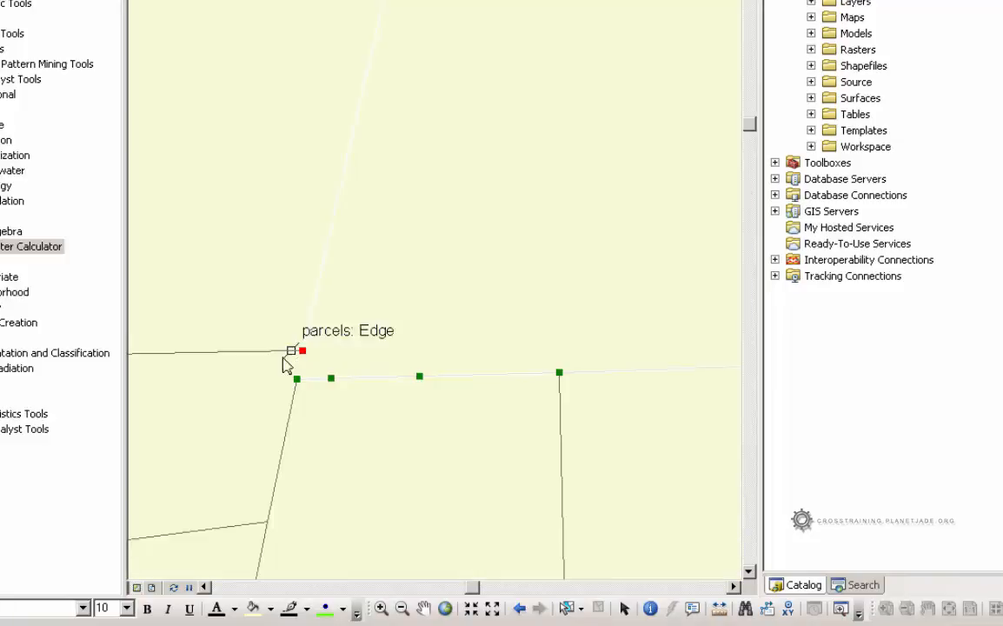
Step: Trace the AOI outline west along the subdivision's north boundary, snapping vertices at the lot divisions up to the crossing north-south parcel line
left_click_drag(291, 358, 627, 372)
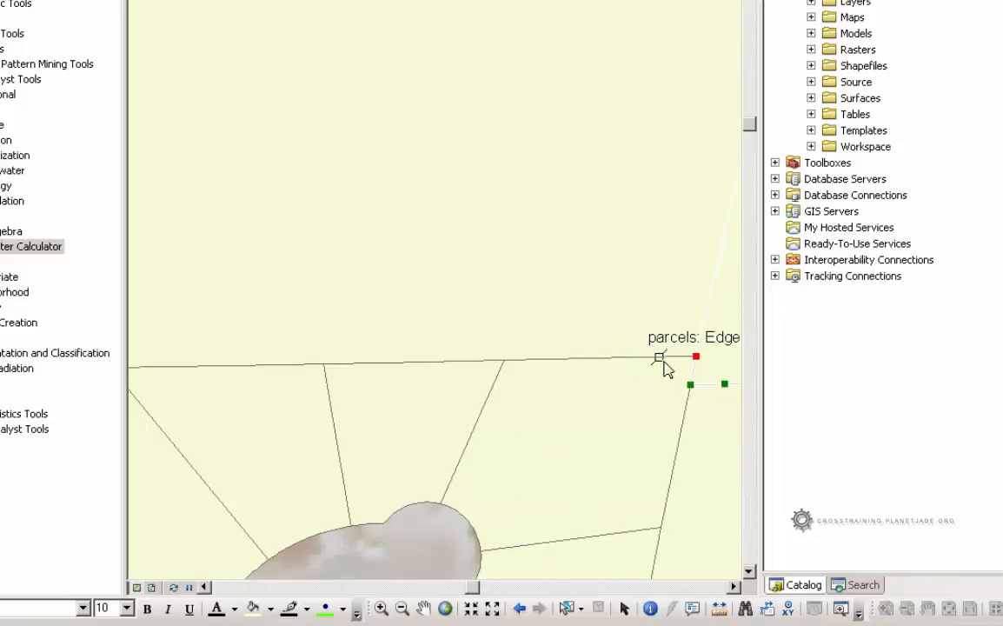
left_click(627, 363)
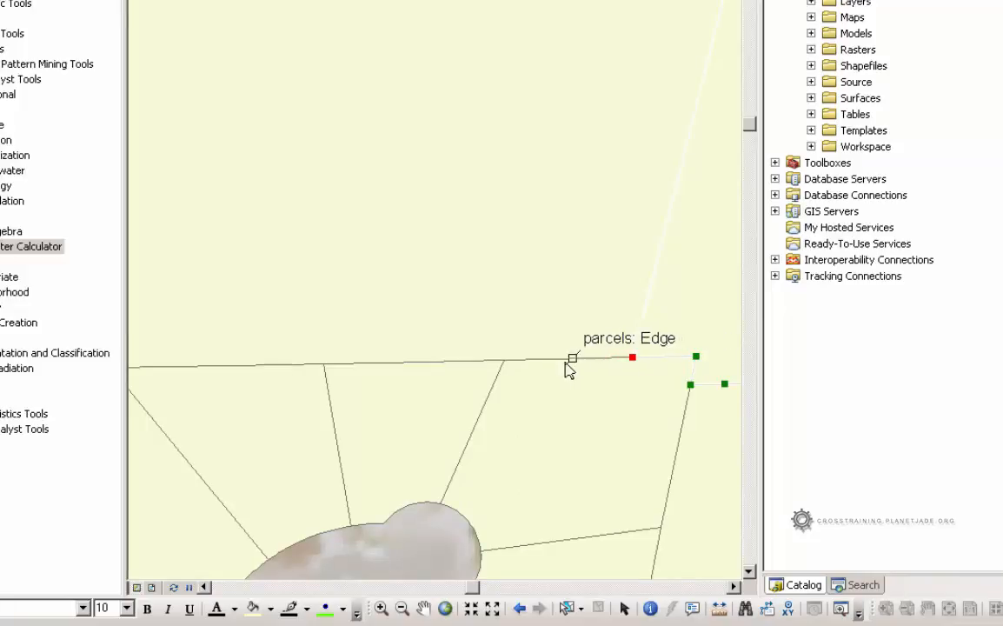
left_click(505, 365)
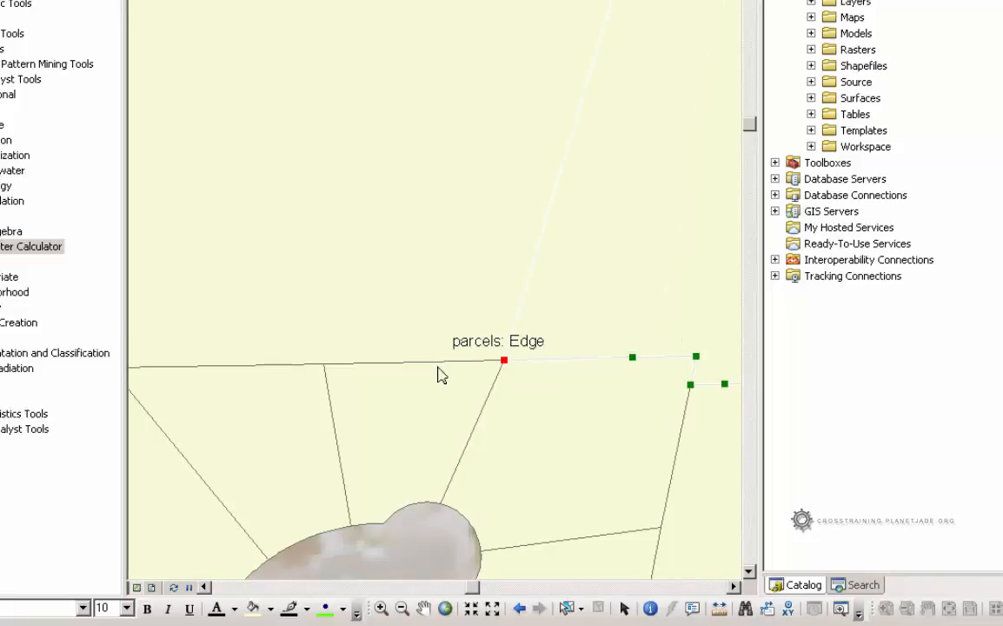
left_click(380, 376)
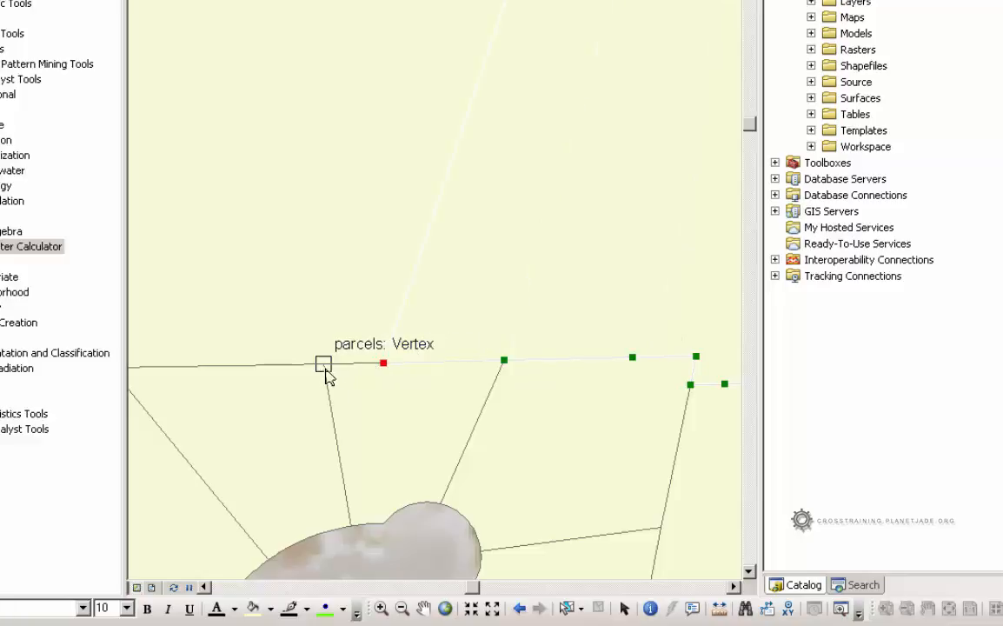
left_click(324, 375)
left_click_drag(302, 376, 658, 390)
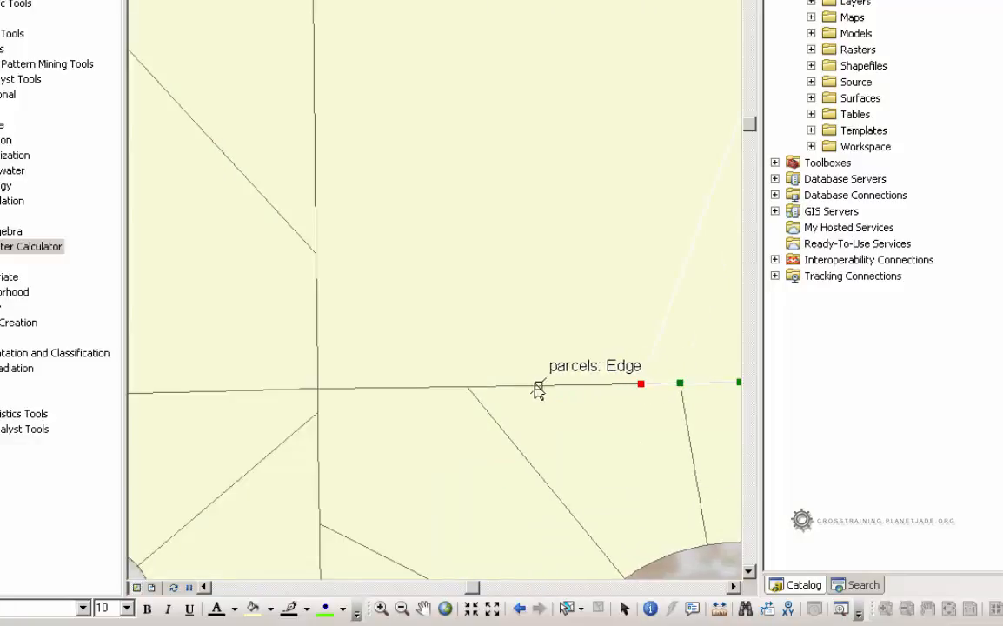
left_click(466, 386)
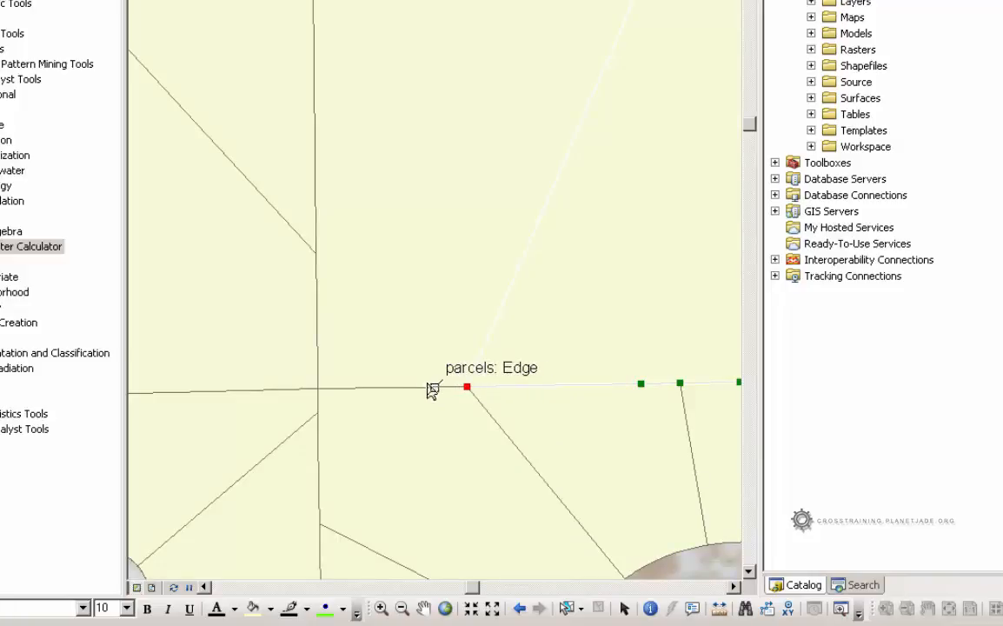
left_click(317, 389)
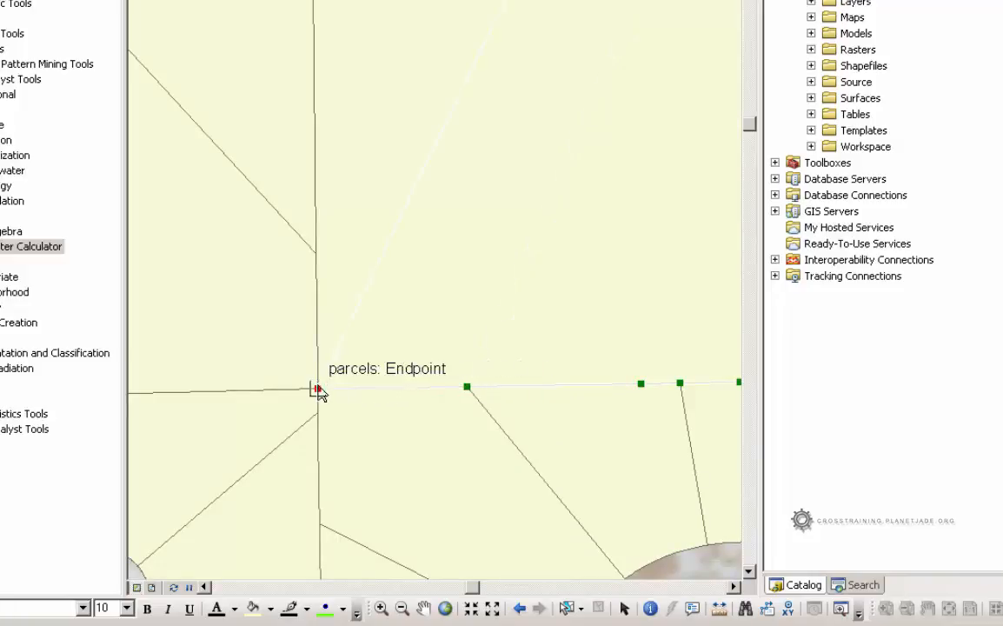
Step: Trace the AOI outline north along the north-south parcel line, snapping to its vertices up to the parcel corner below the side road
left_click(316, 302)
left_click(316, 252)
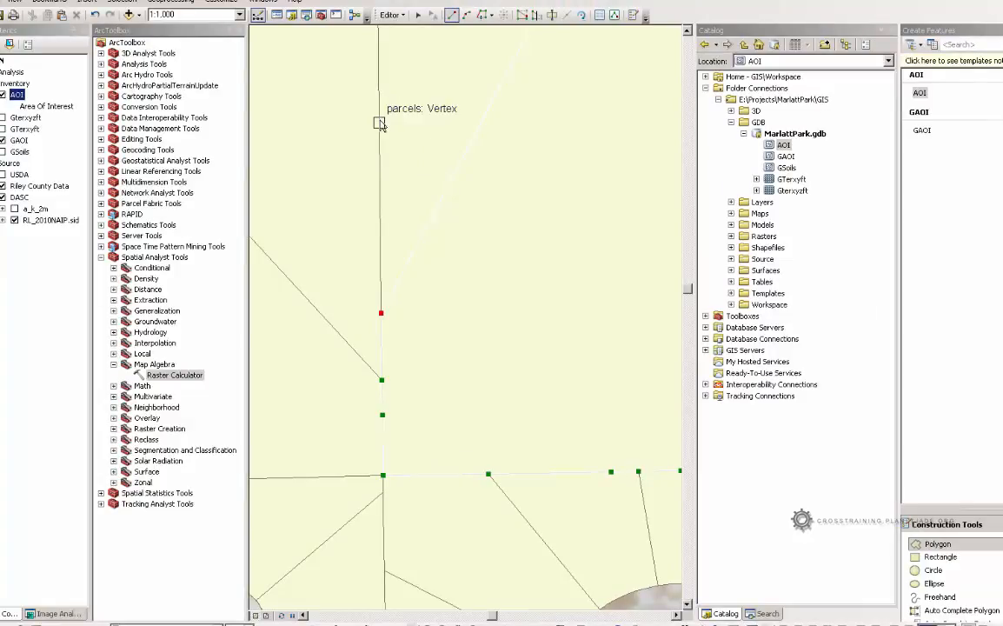
left_click_drag(382, 106, 389, 534)
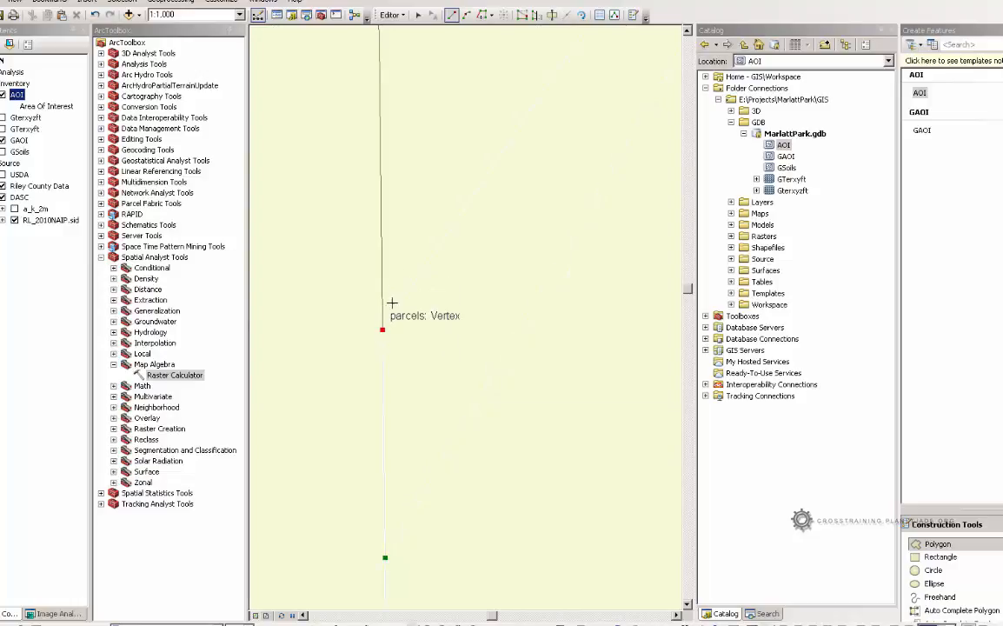
left_click_drag(396, 244, 405, 467)
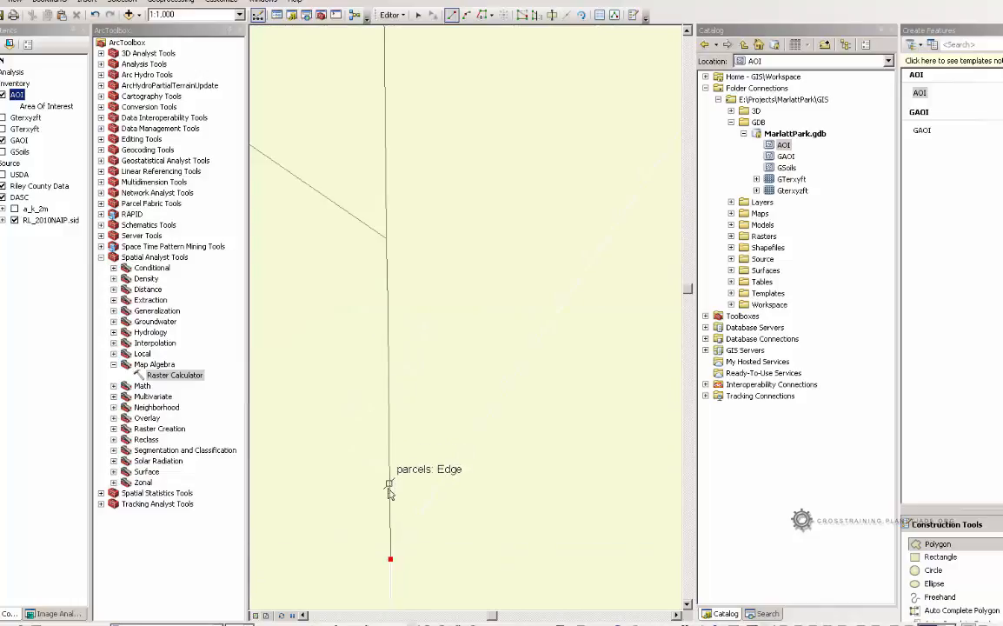
left_click(387, 258)
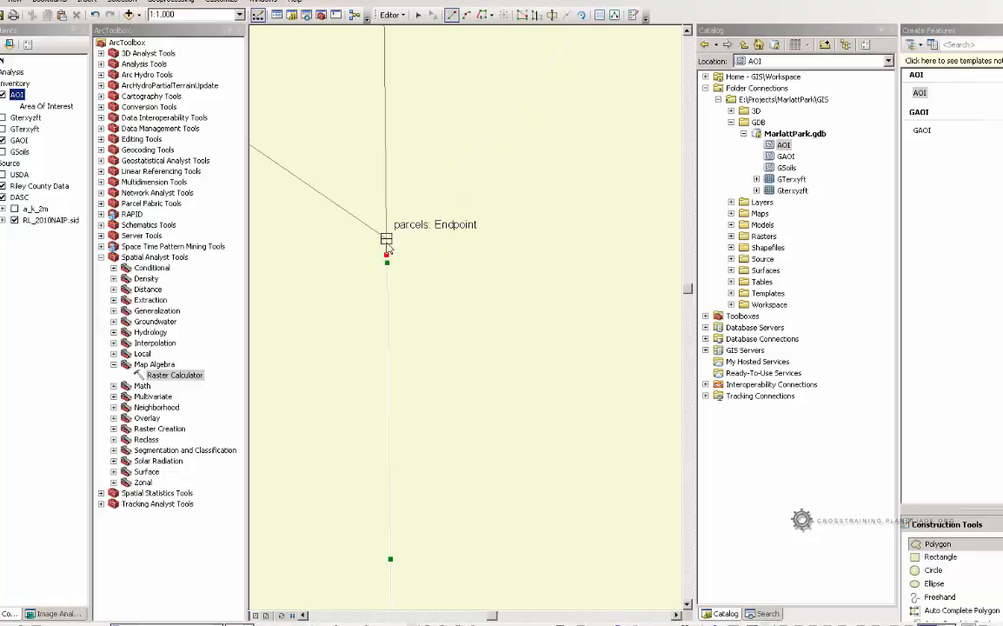
left_click_drag(405, 188, 425, 385)
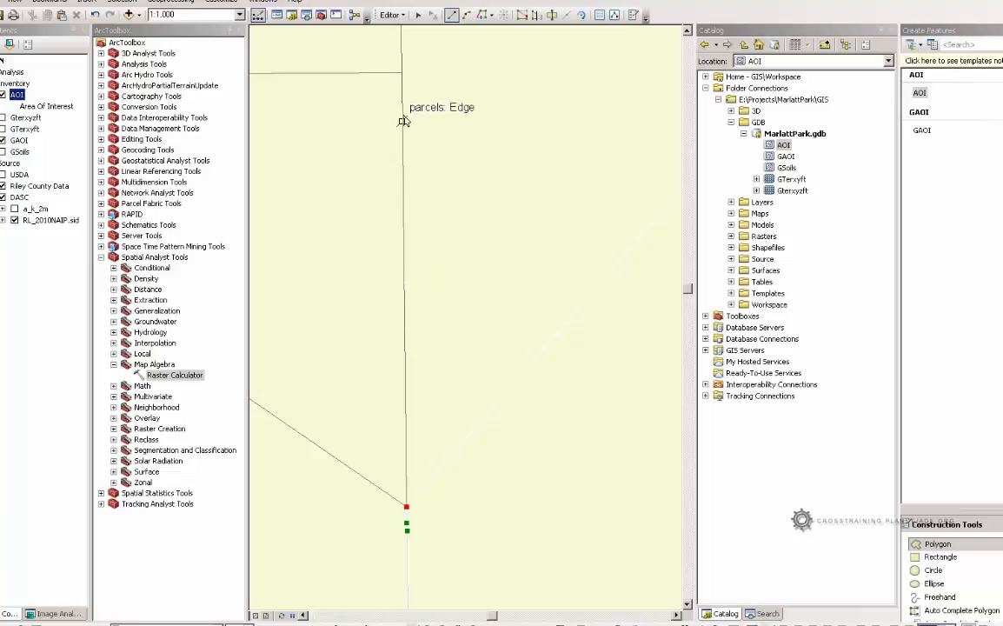
left_click_drag(403, 74, 446, 474)
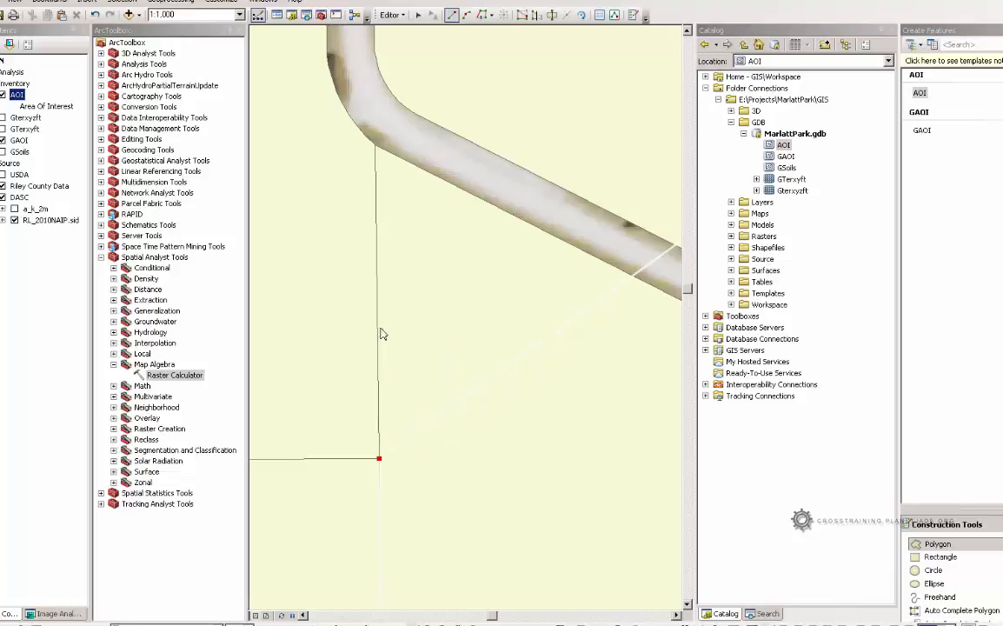
Step: Carry the AOI outline across the side road and along its curved east edge to the parcel corner just north of the bend
left_click(376, 146)
left_click_drag(408, 150, 417, 437)
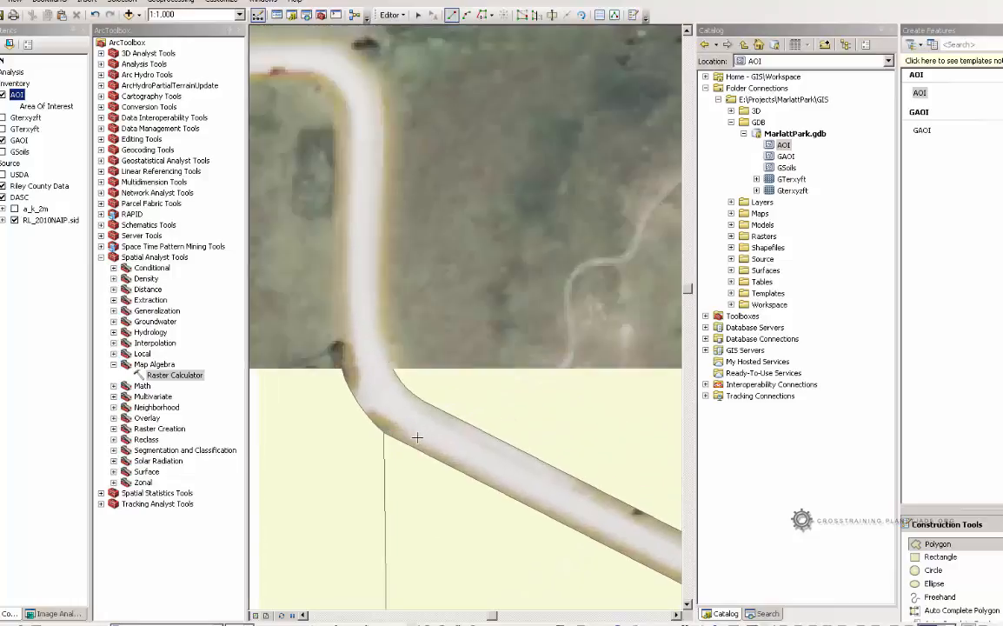
scroll(418, 439, "up", 3)
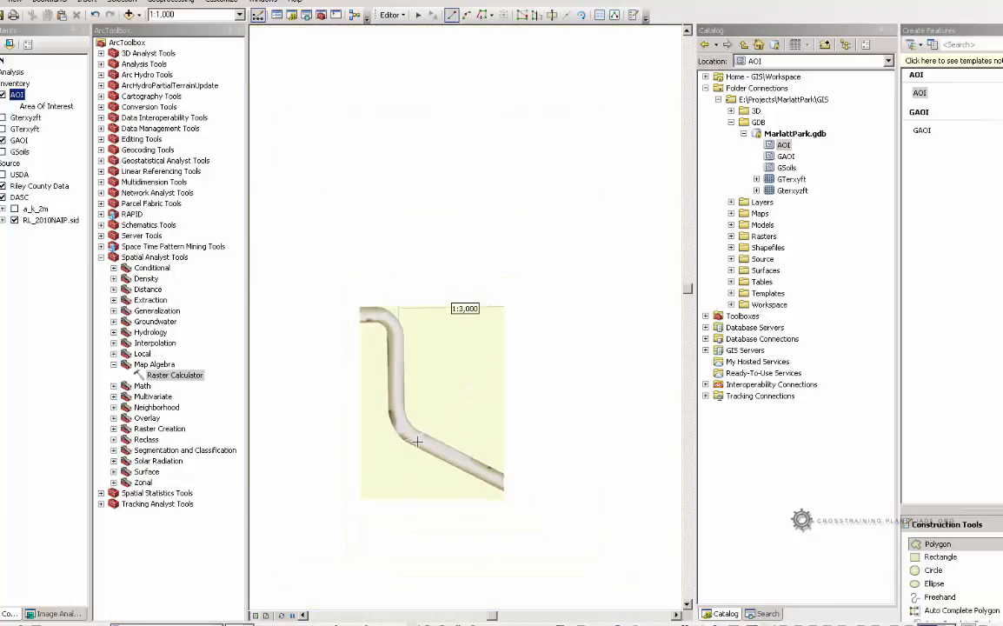
scroll(414, 432, "down", 2)
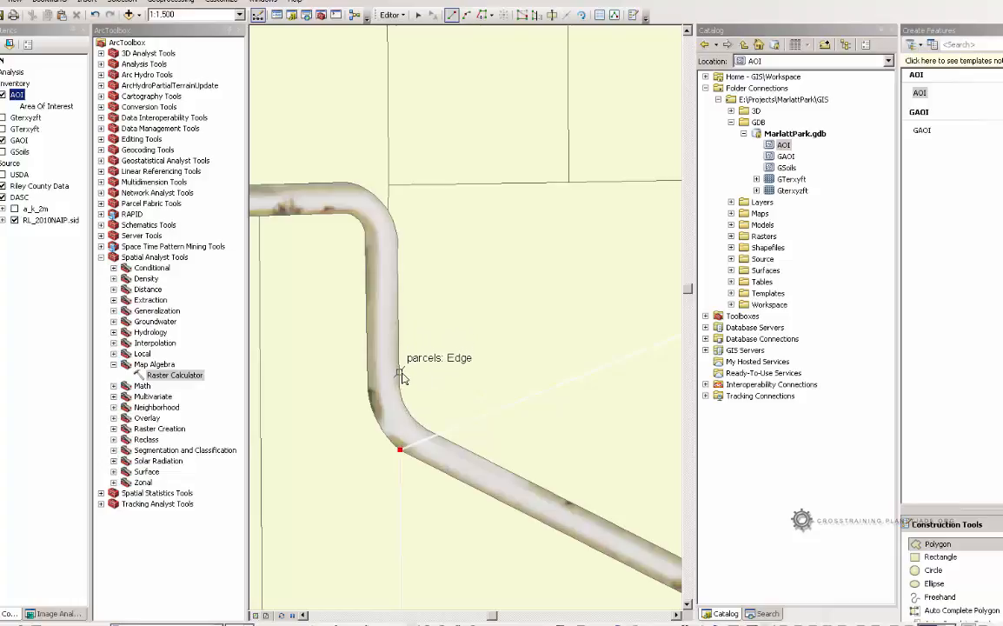
scroll(400, 386, "down", 8)
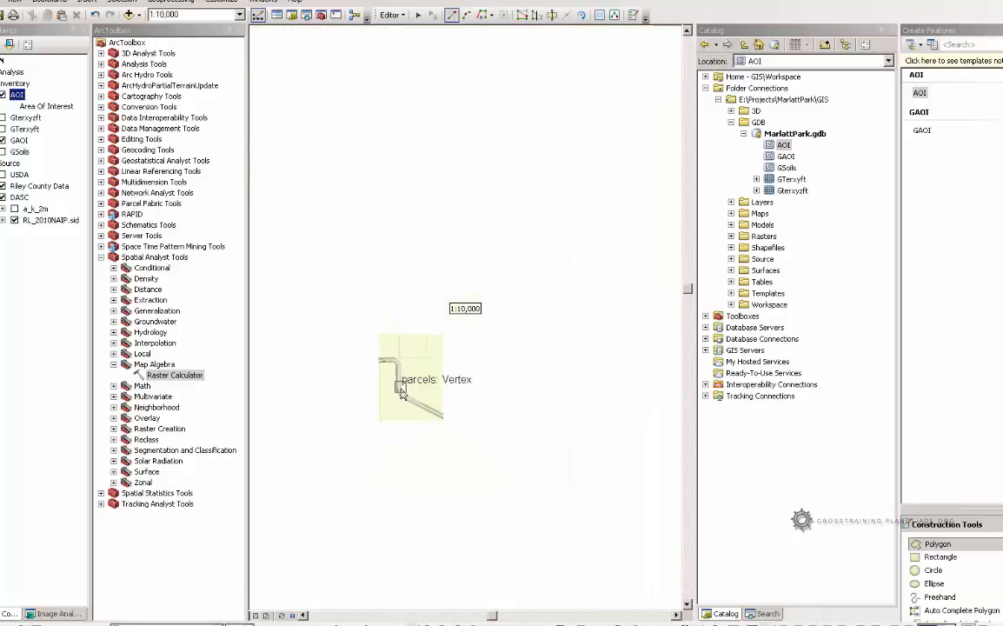
scroll(400, 387, "up", 8)
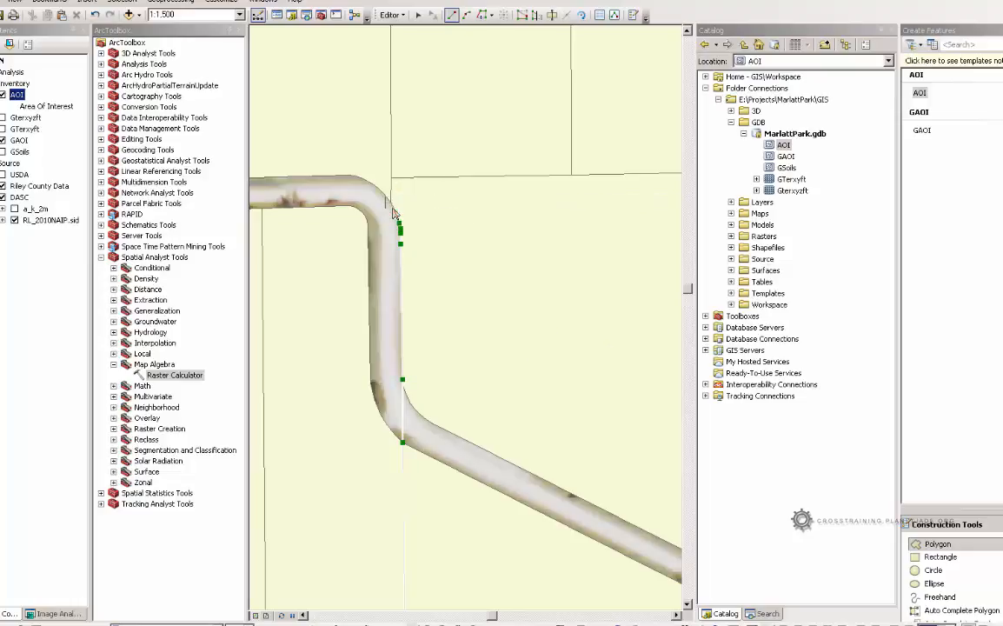
scroll(388, 201, "up", 3)
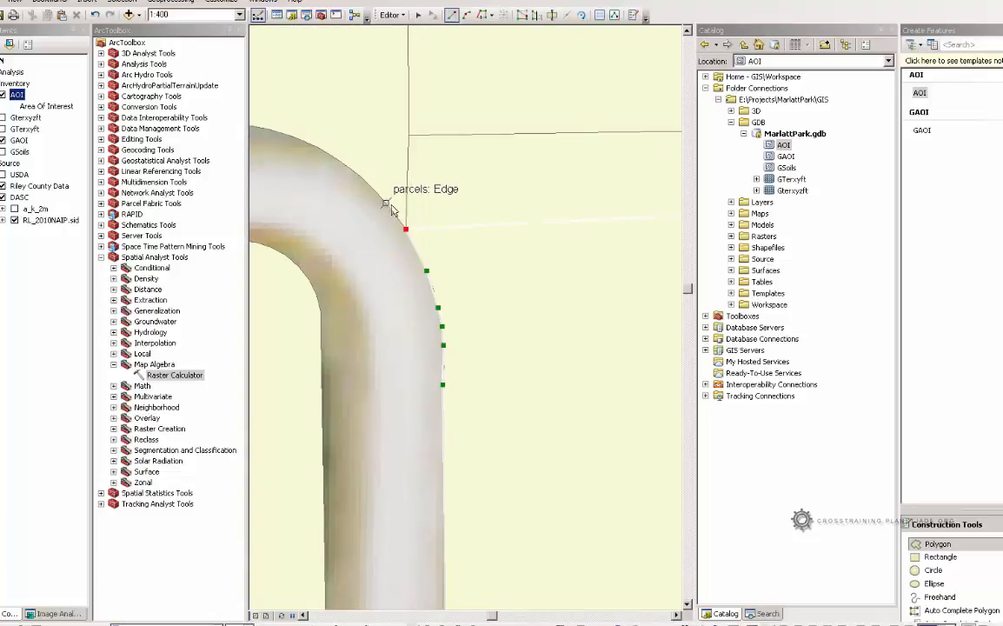
left_click(406, 231)
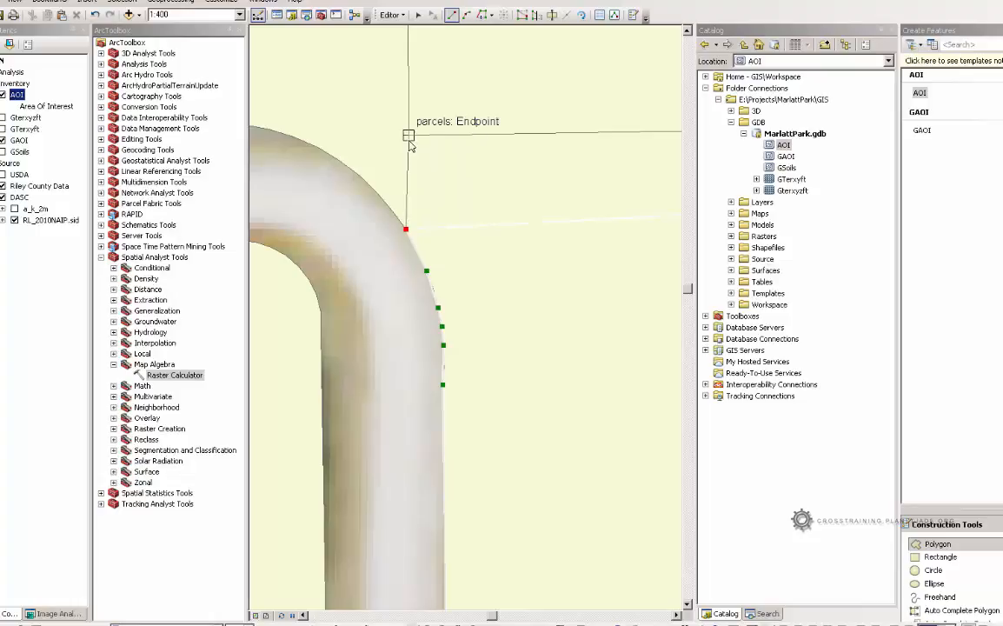
Step: Snap the closing AOI vertices east along the parcel line below the cul-de-sac lots and finish the polygon sketch
scroll(409, 154, "up", 4)
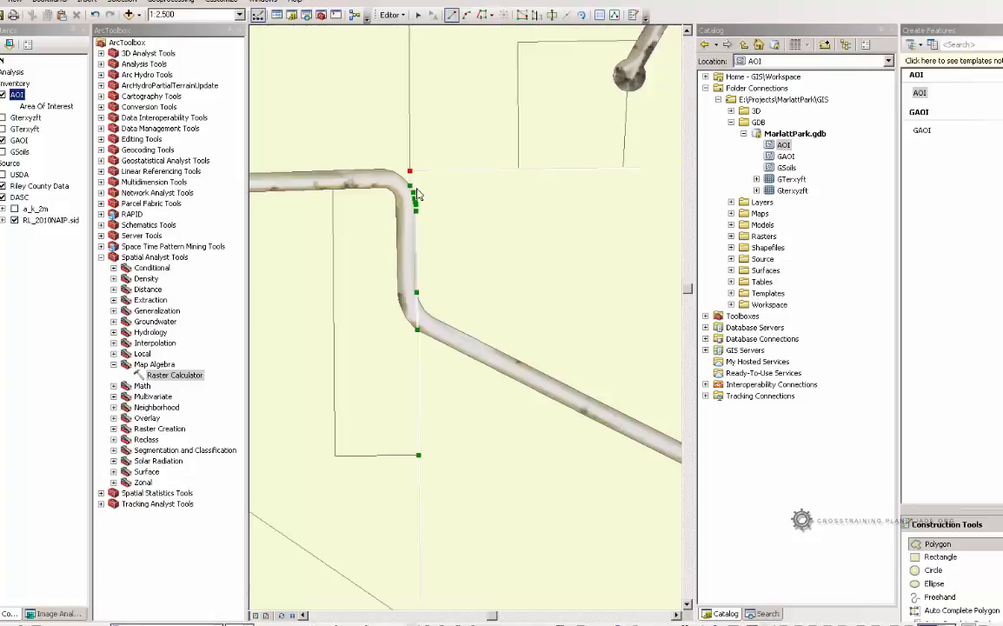
mouse_move(490, 188)
left_mouse_down()
mouse_move(416, 295)
mouse_move(403, 351)
left_mouse_up()
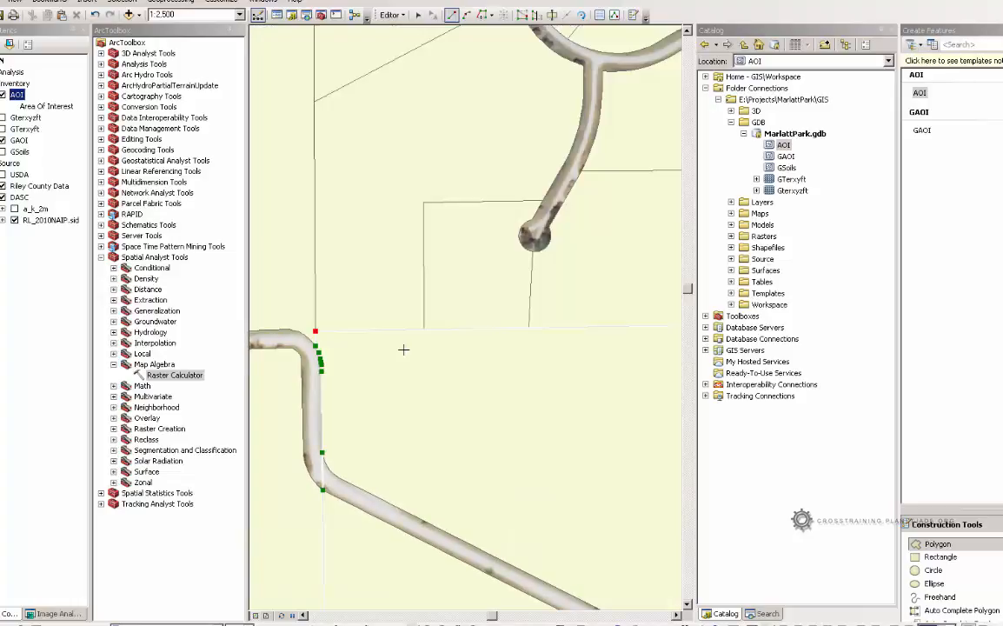
scroll(434, 356, "up", 1)
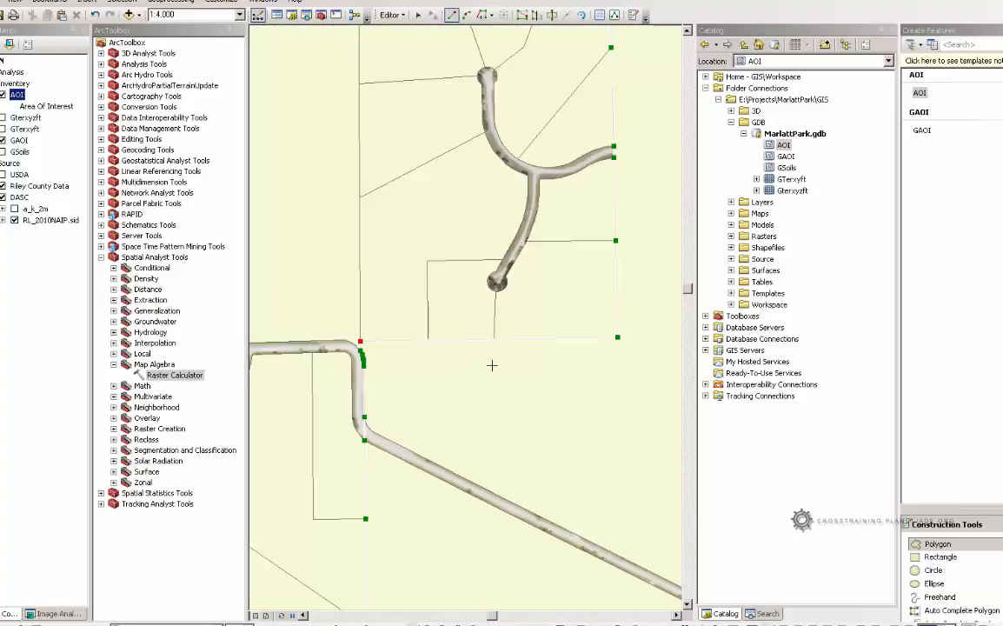
left_click_drag(492, 365, 473, 390)
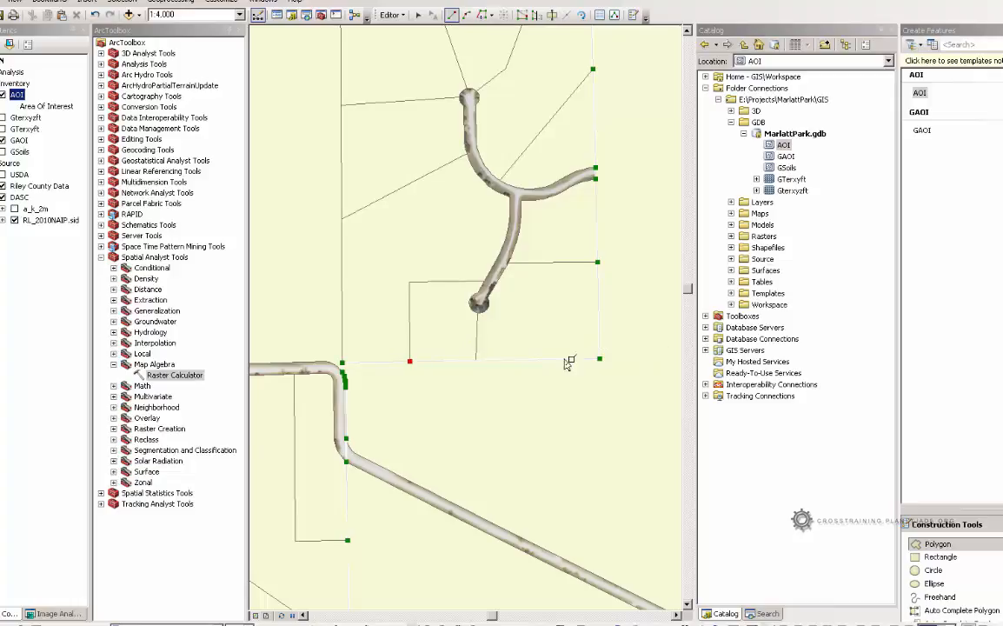
double_click(476, 362)
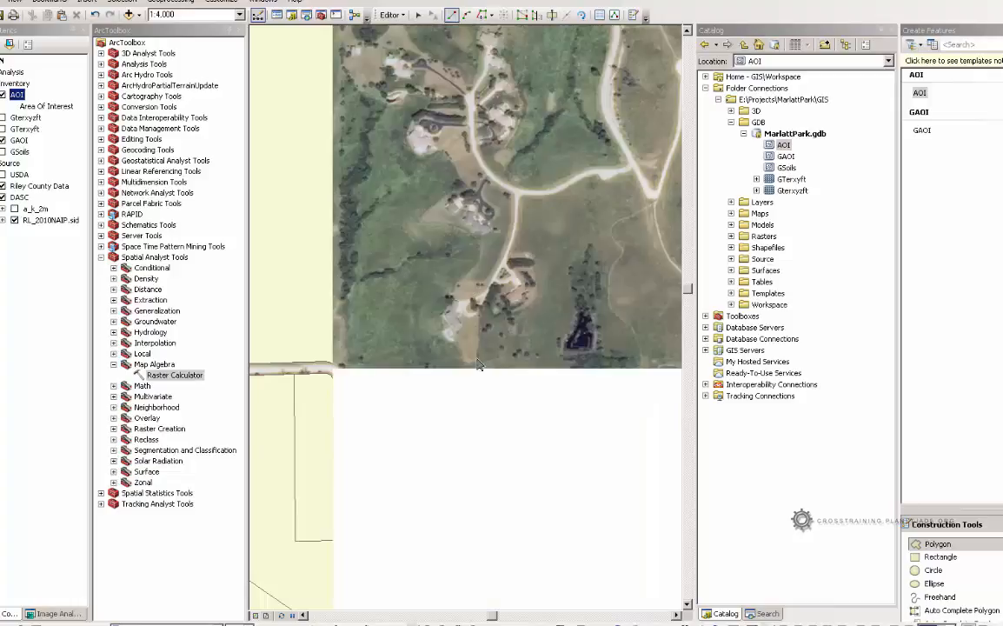
scroll(496, 389, "up", 3)
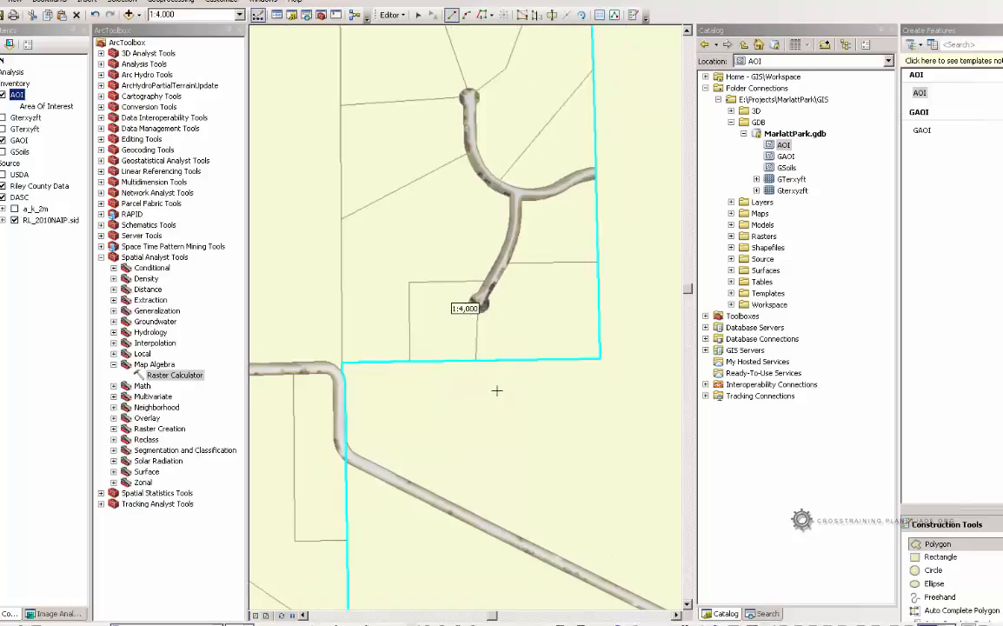
Step: Turn on vertex editing for the finished AOI polygon
scroll(496, 394, "down", 1)
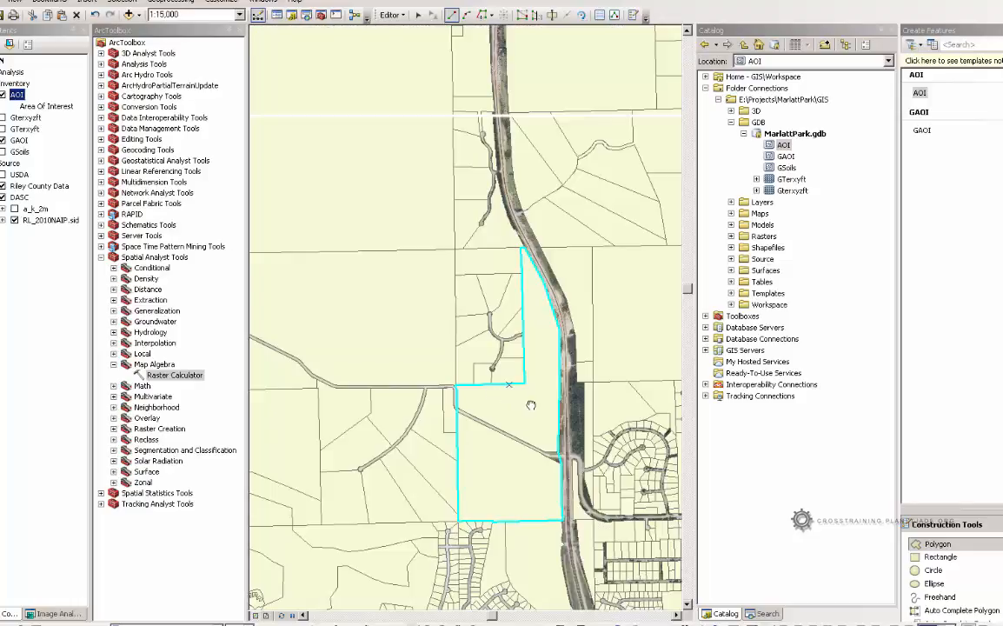
left_click_drag(531, 405, 420, 398)
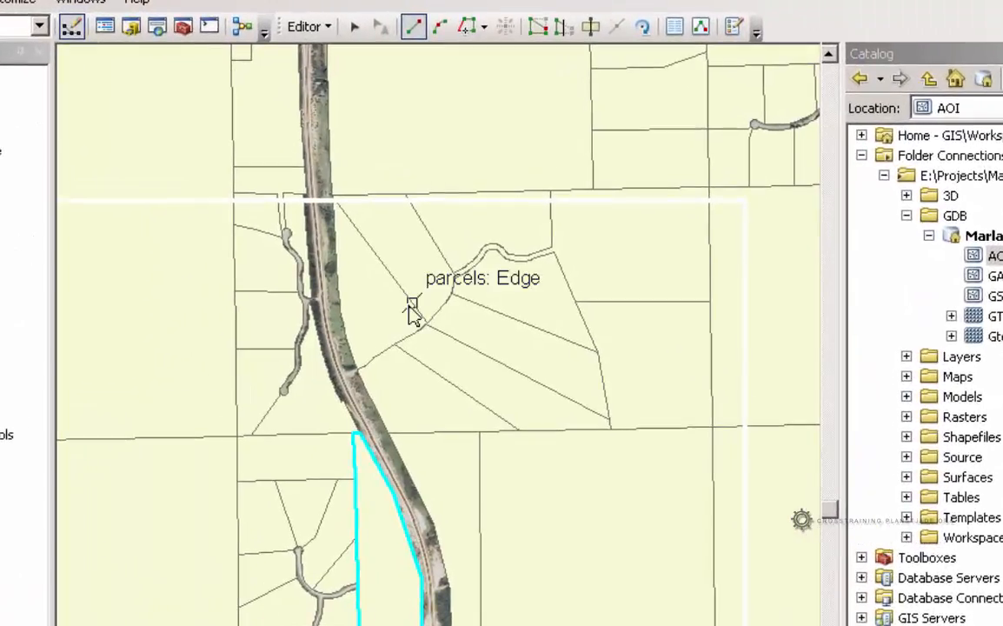
left_click(539, 27)
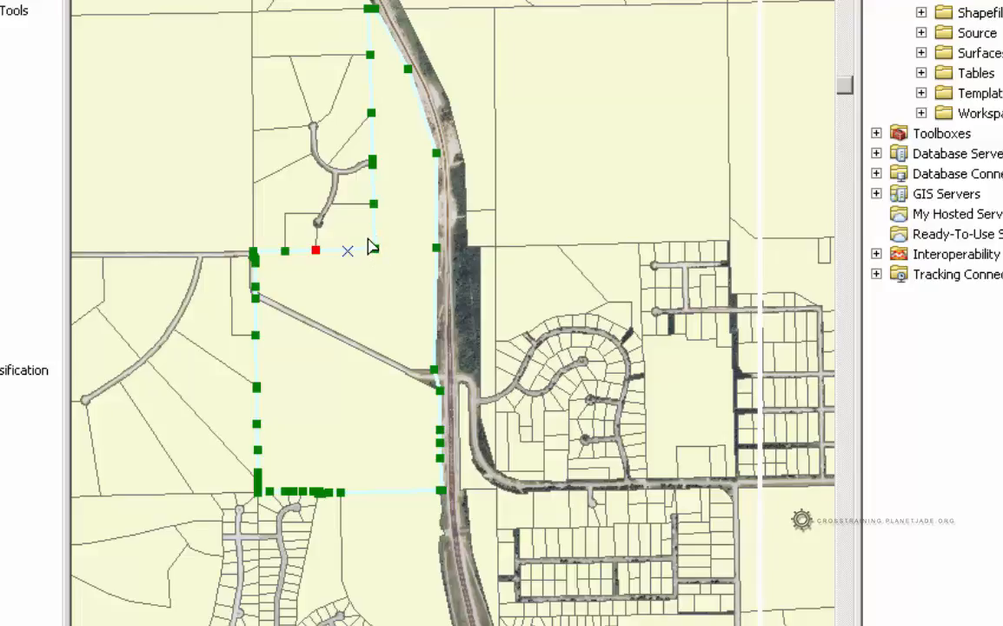
Step: Review the delete and insert vertex options at the AOI corner southeast of the cul-de-sac and along its adjoining segment
scroll(368, 248, "up", 5)
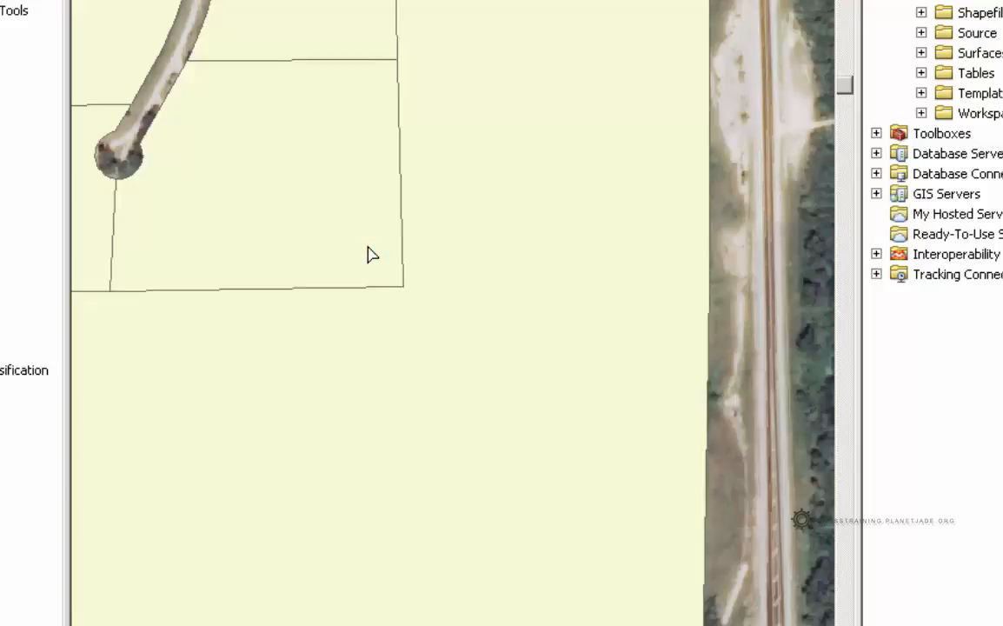
right_click(401, 285)
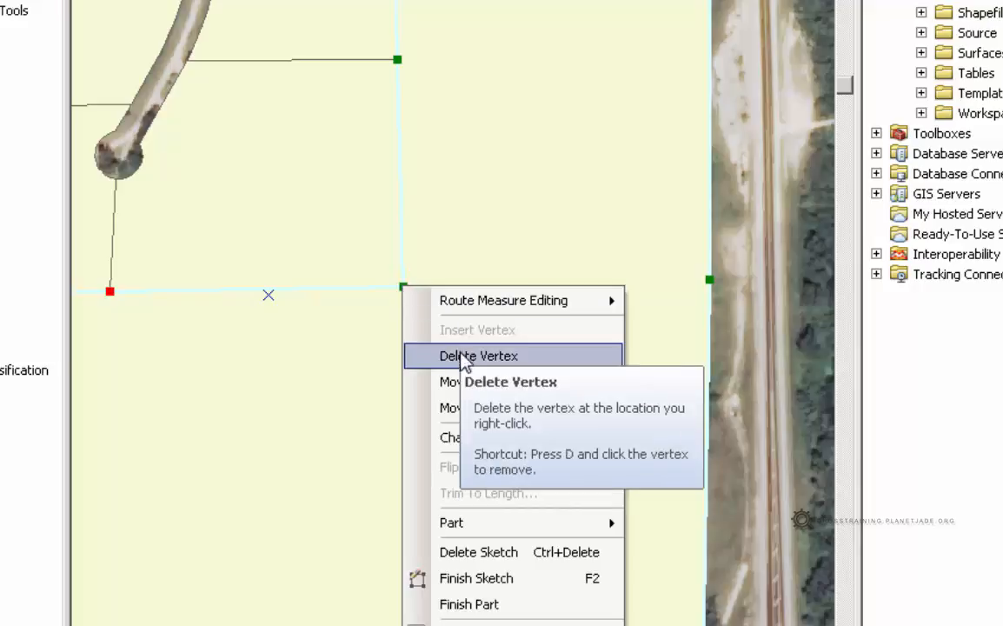
left_click(339, 292)
right_click(337, 288)
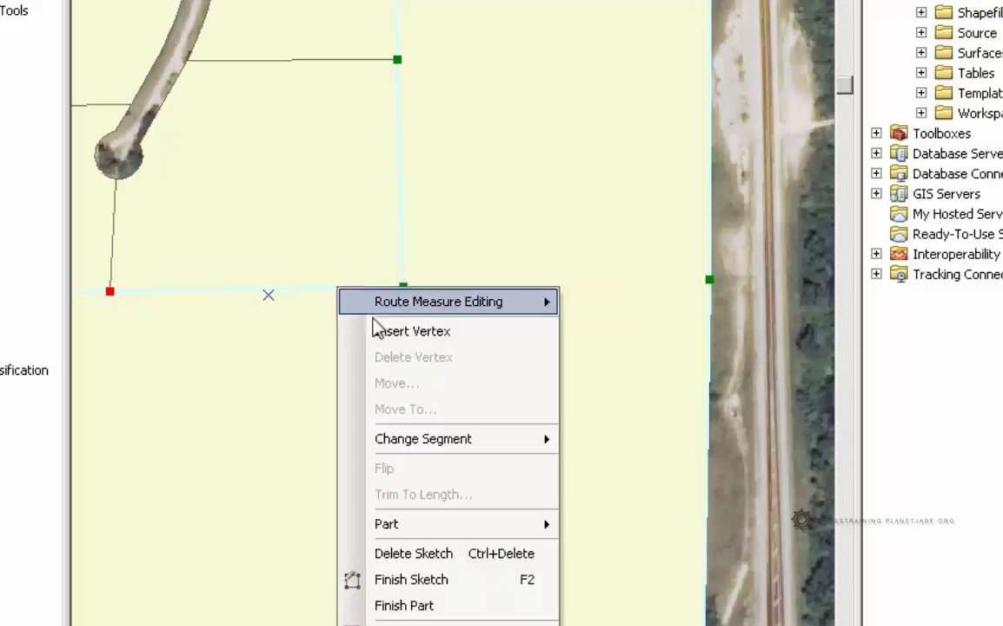
left_click(268, 295)
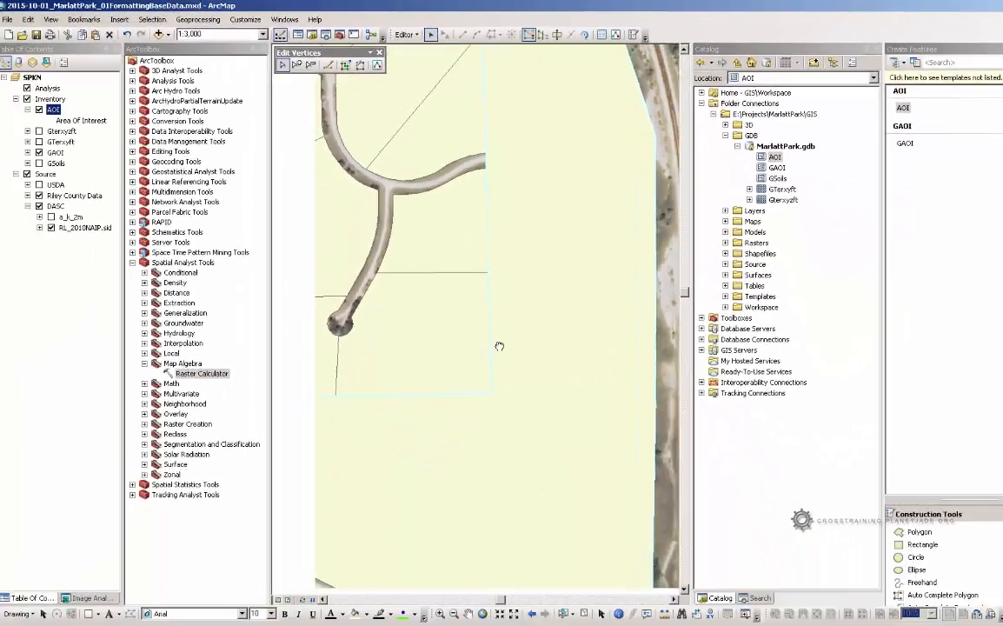
Step: Save the AOI polygon edits and stop the editing session
scroll(484, 543, "down", 2)
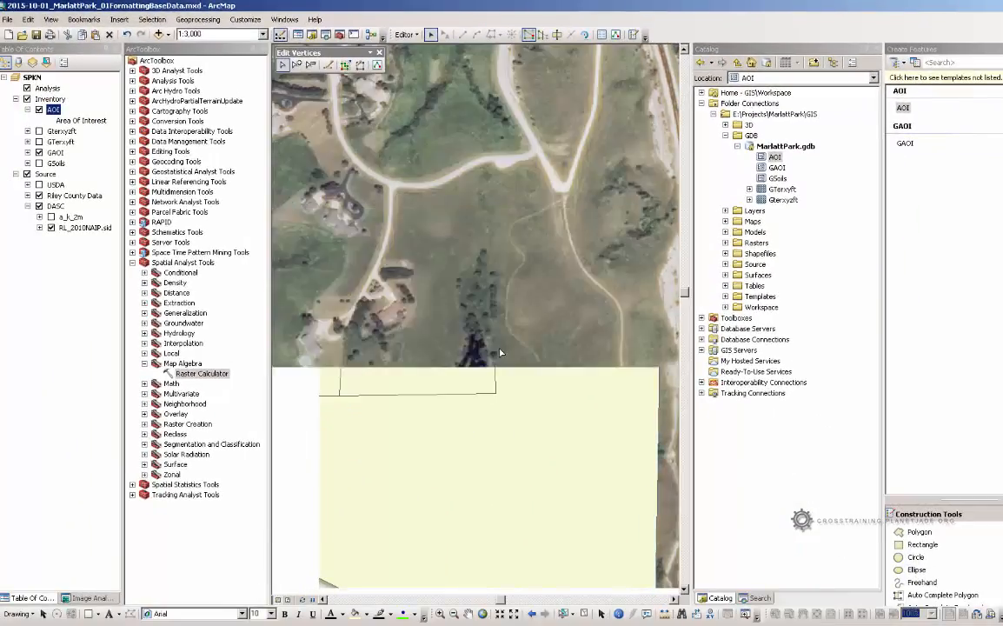
scroll(499, 354, "down", 2)
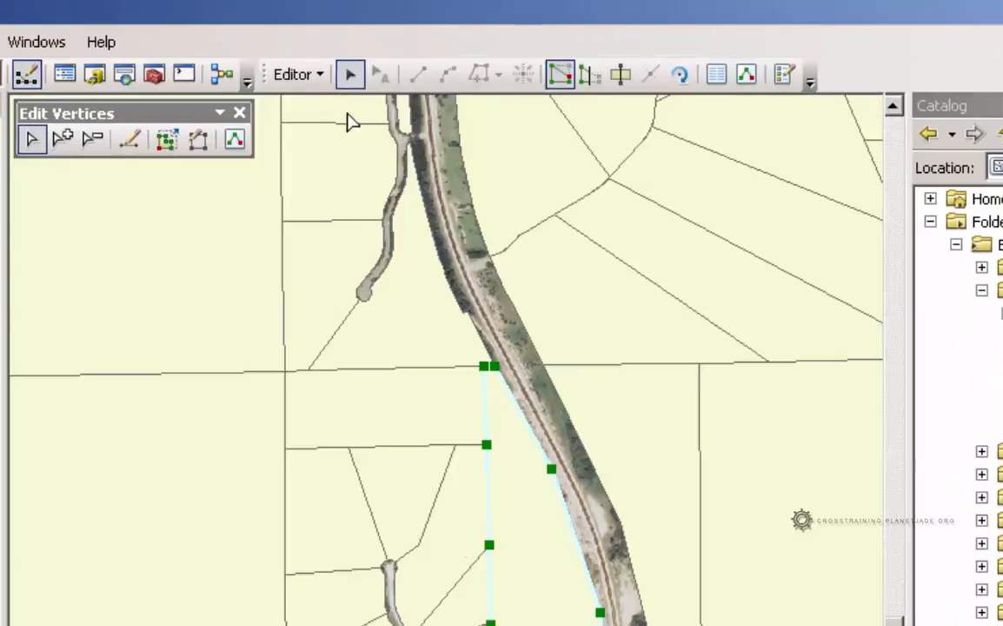
left_click(320, 76)
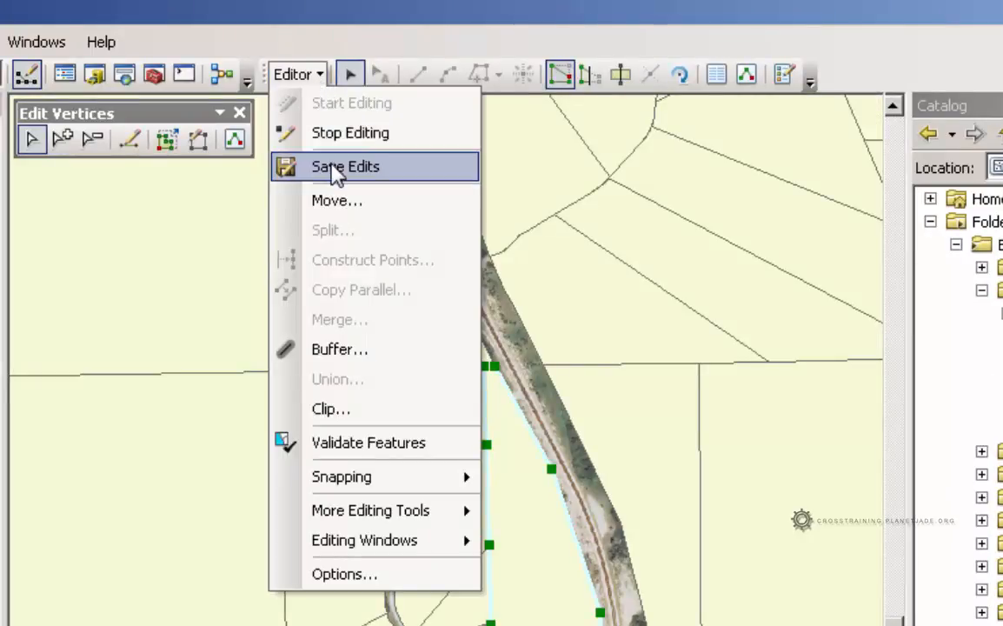
left_click(337, 171)
left_click(320, 75)
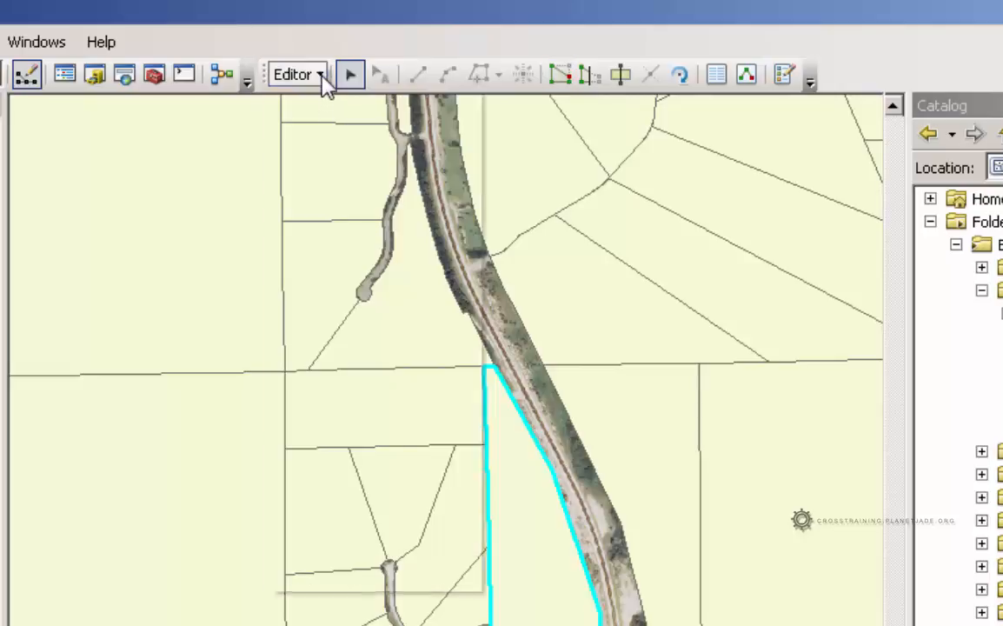
left_click(322, 134)
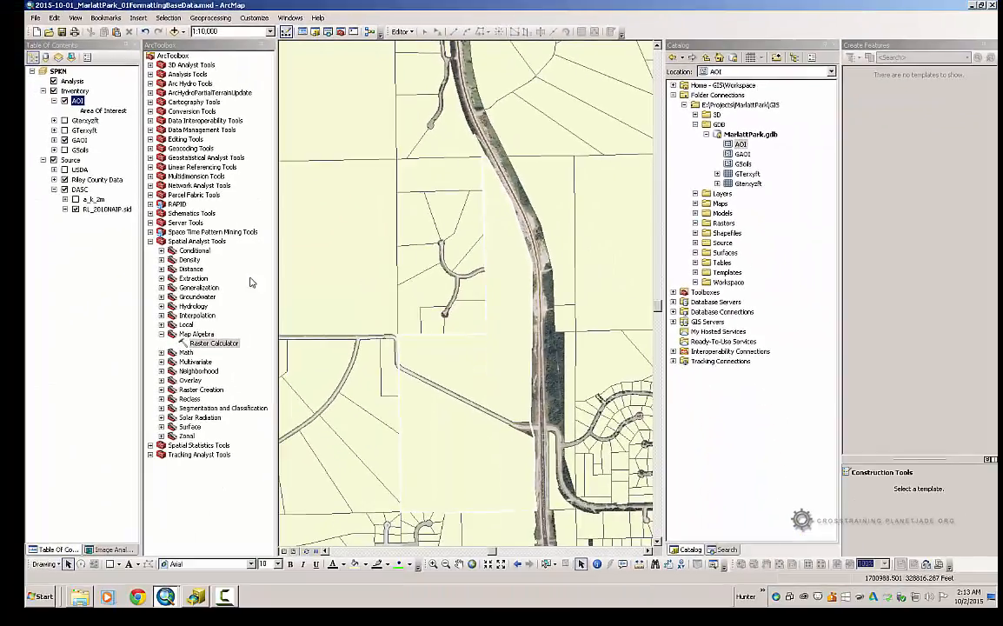
Step: Hide the Riley County Data layer and check the AOI polygon's area and length in its attribute table
left_click(64, 179)
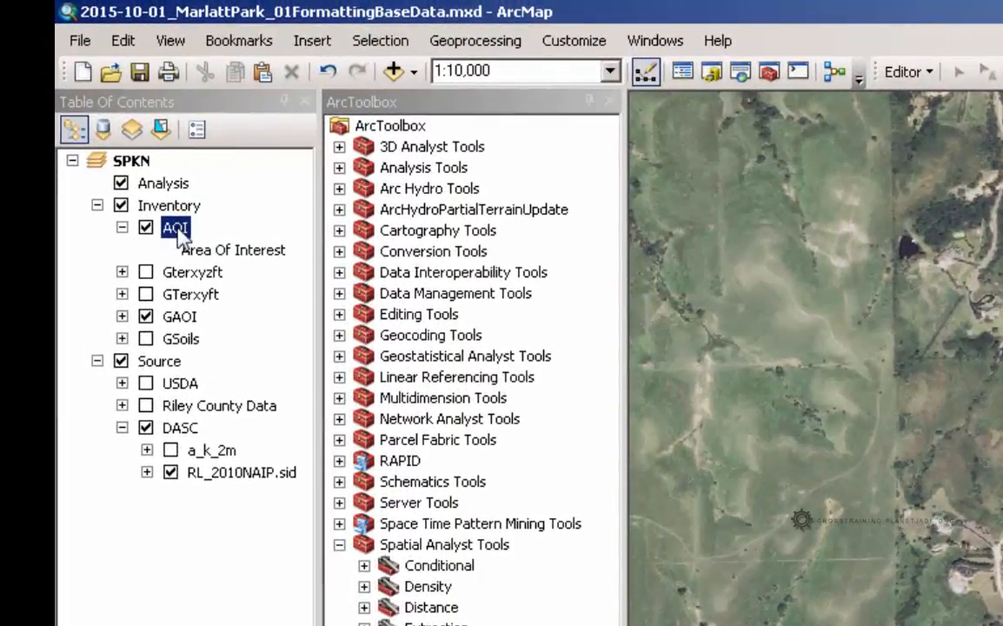
right_click(178, 232)
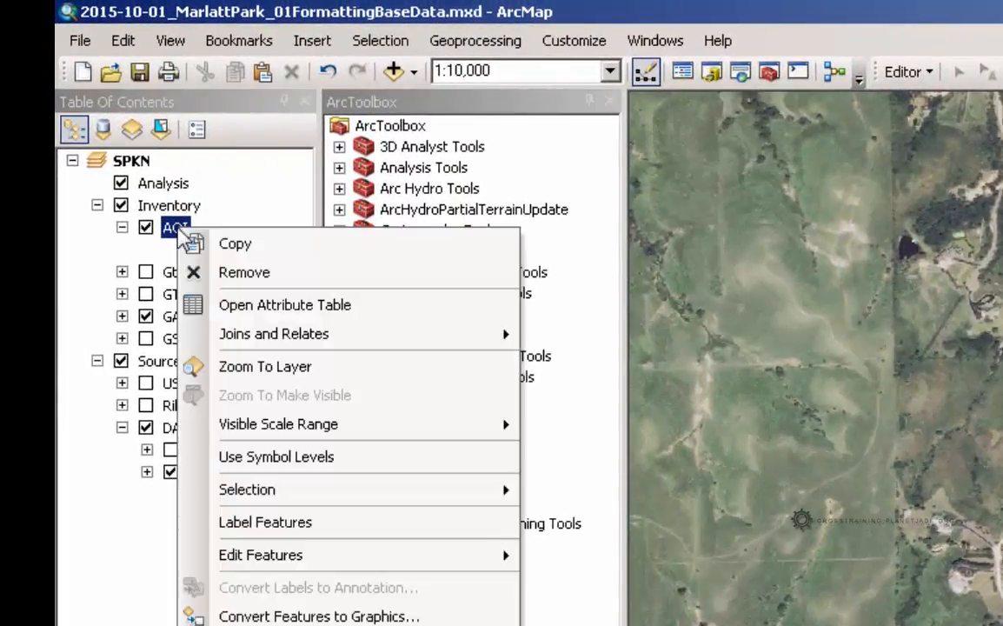
left_click(249, 305)
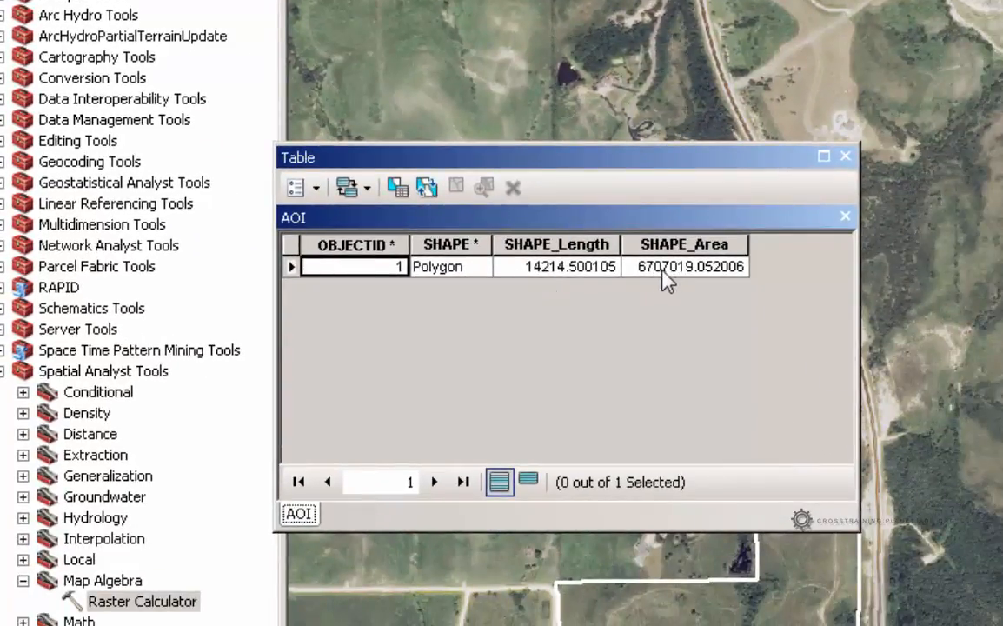
left_click(672, 269)
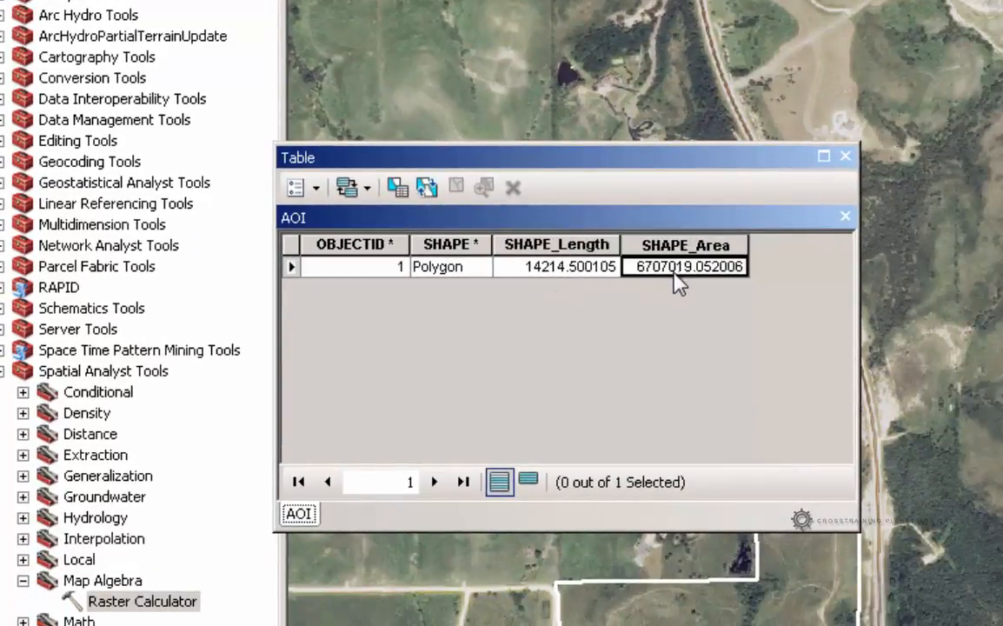
left_click(573, 270)
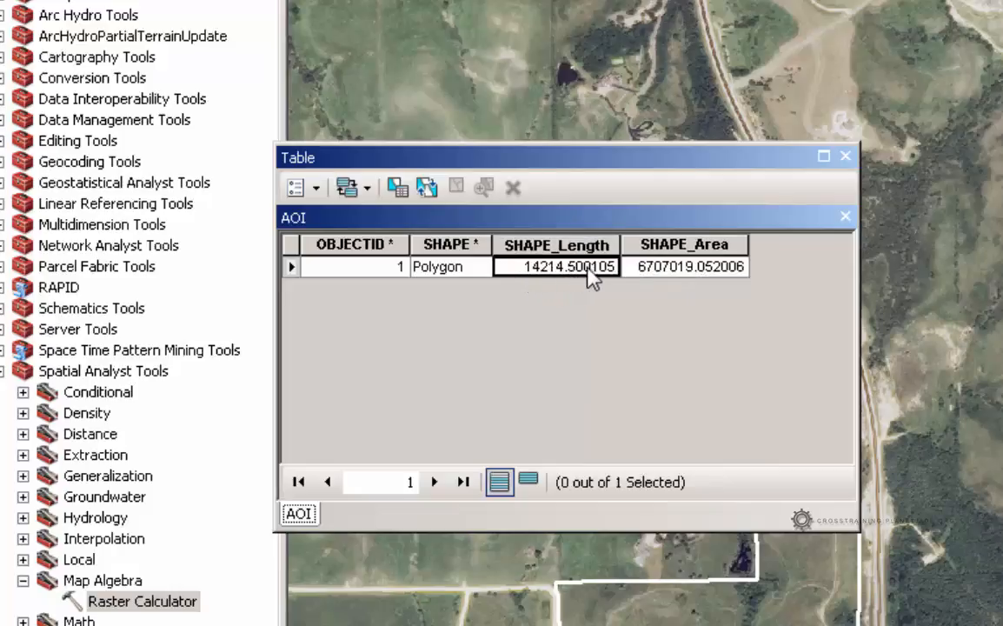